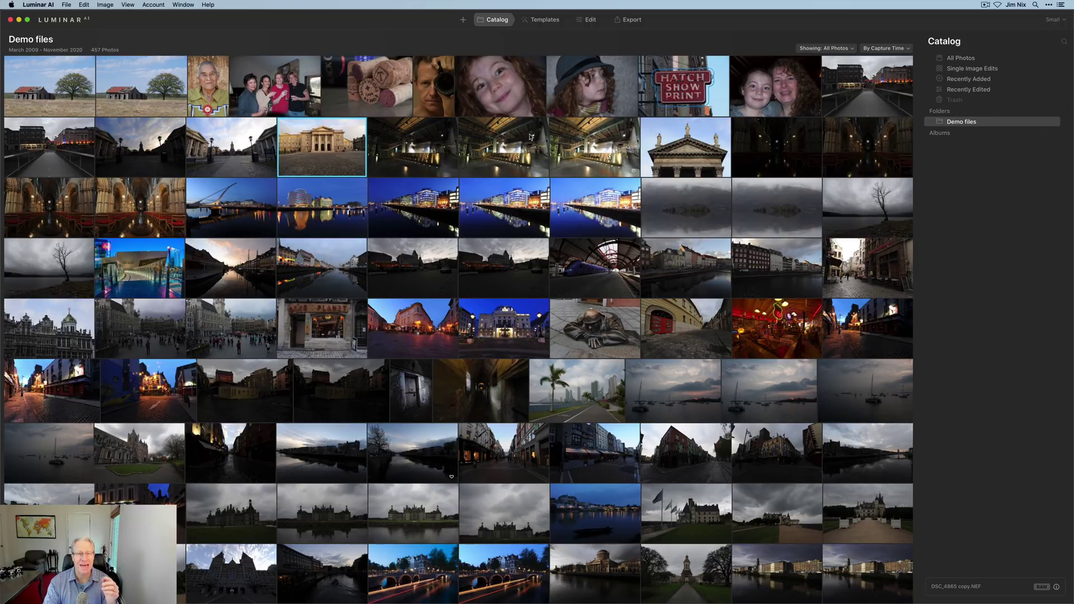
Step: Open Templates for the cobbled-square building photo and browse the template collections
left_click(464, 20)
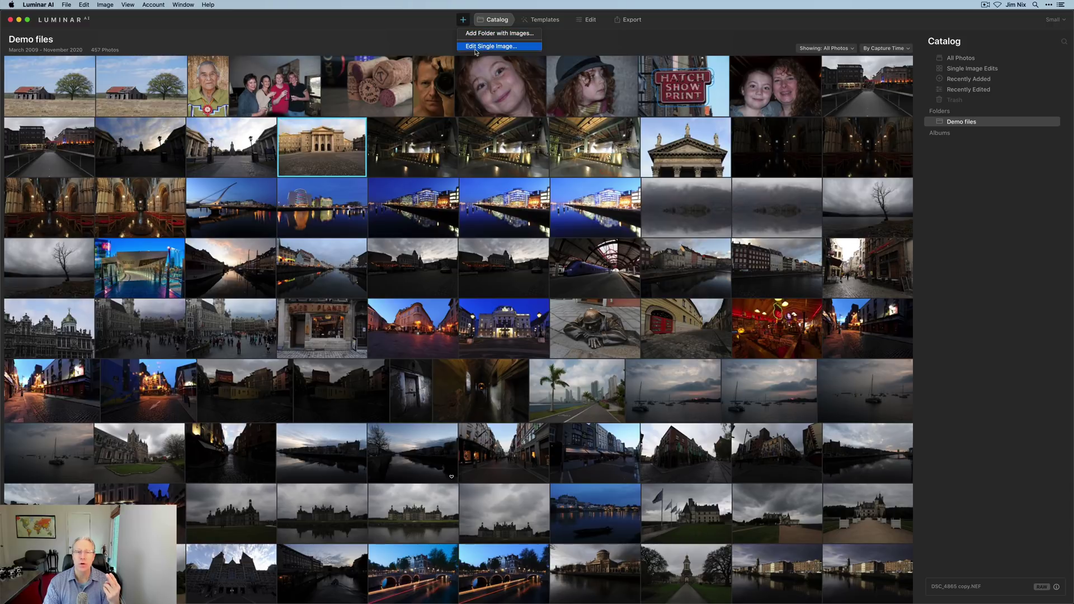
left_click(443, 33)
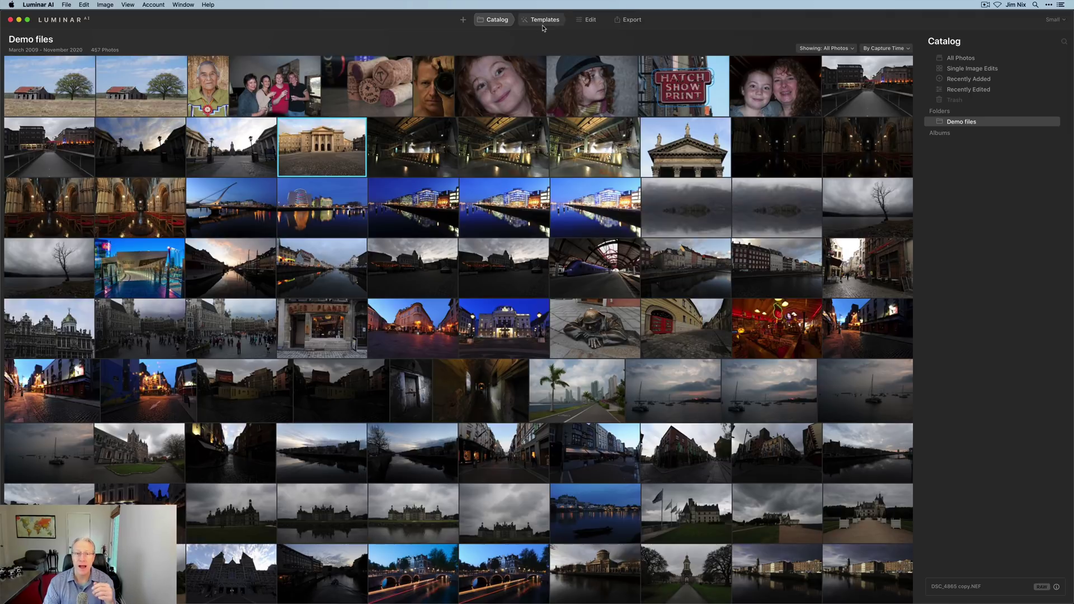
left_click(541, 20)
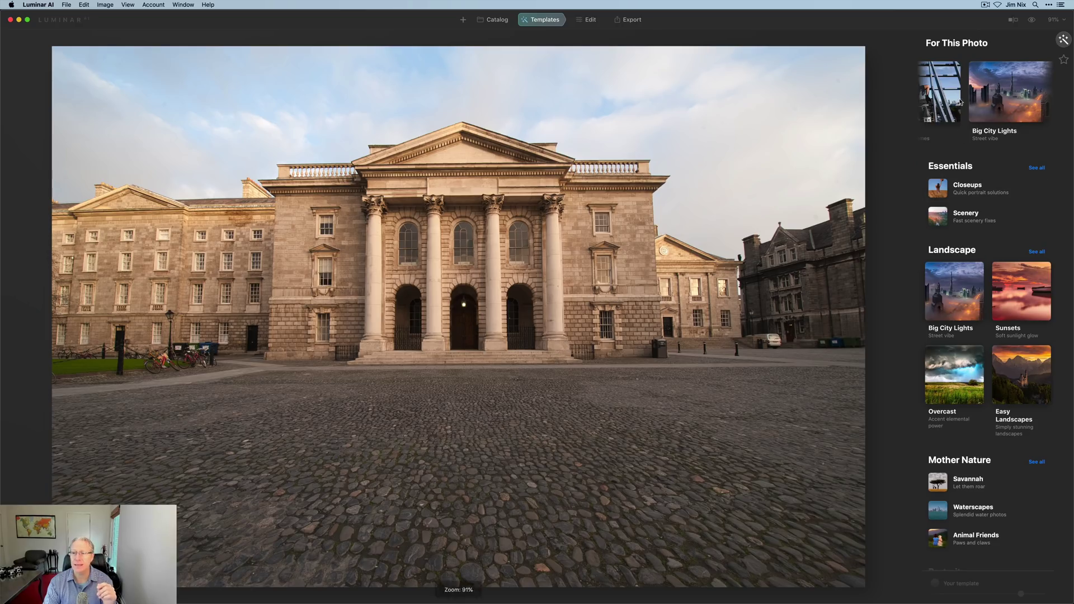
scroll(960, 102, "left", 3)
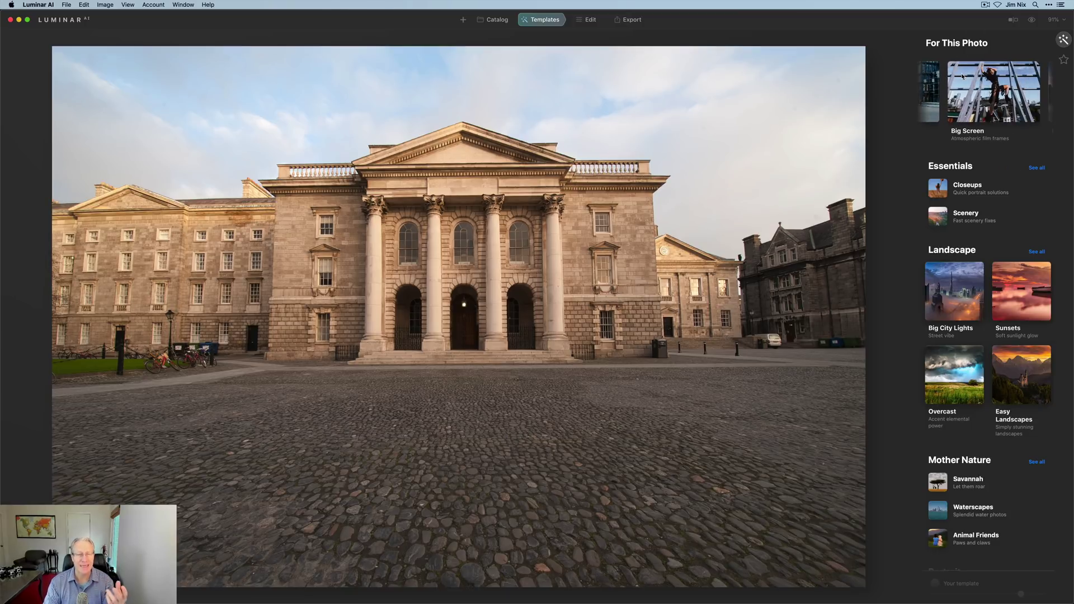
scroll(961, 77, "right", 3)
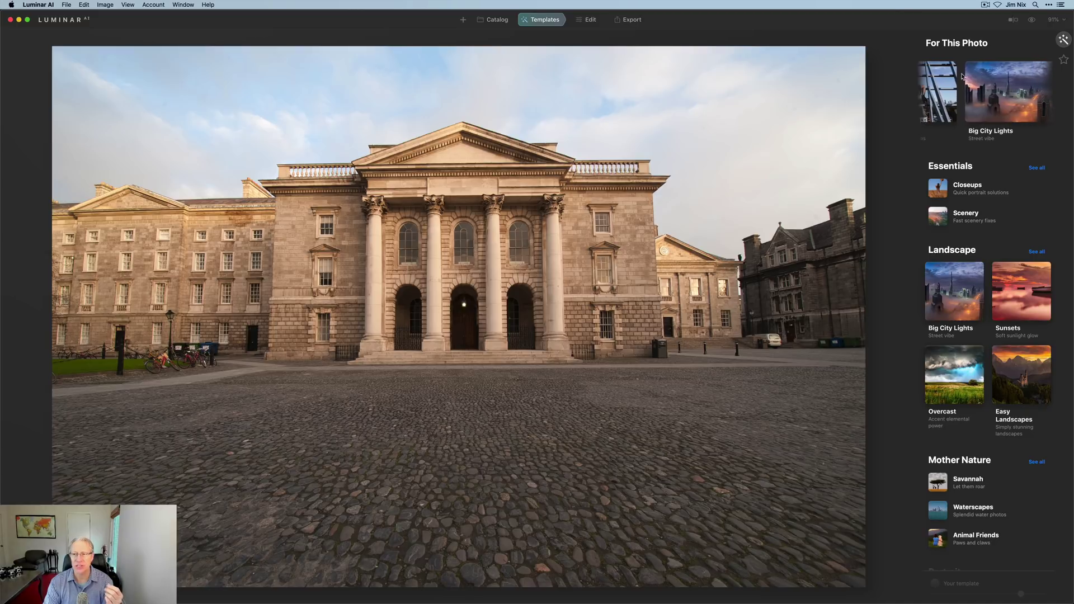
Step: In Big City Lights, try Street Theater, Electric City and B&W Streets, then apply City Thrills
left_click(995, 106)
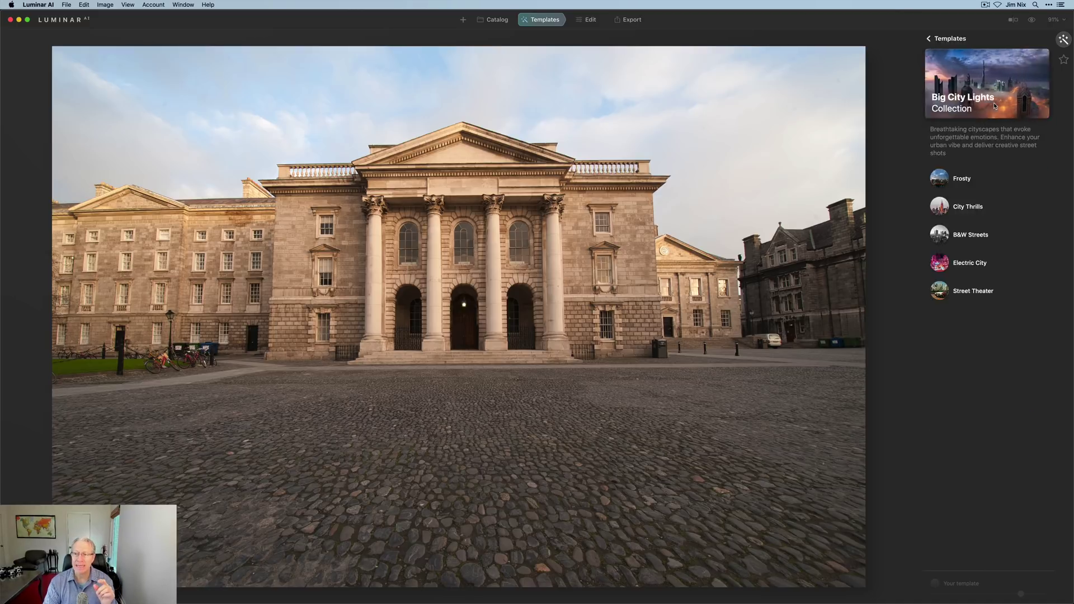
left_click(940, 296)
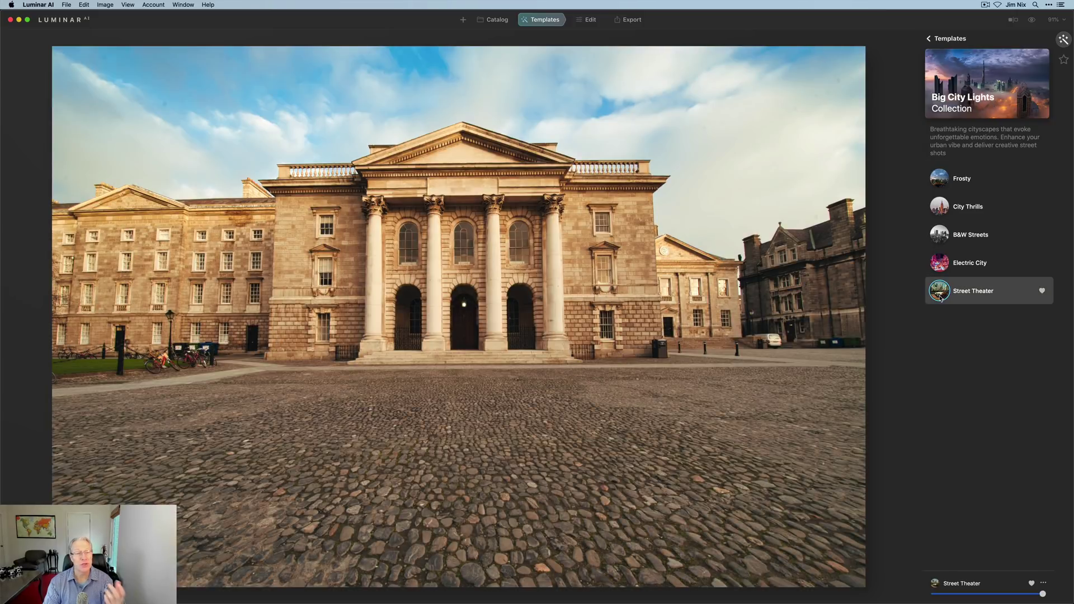
left_click(941, 271)
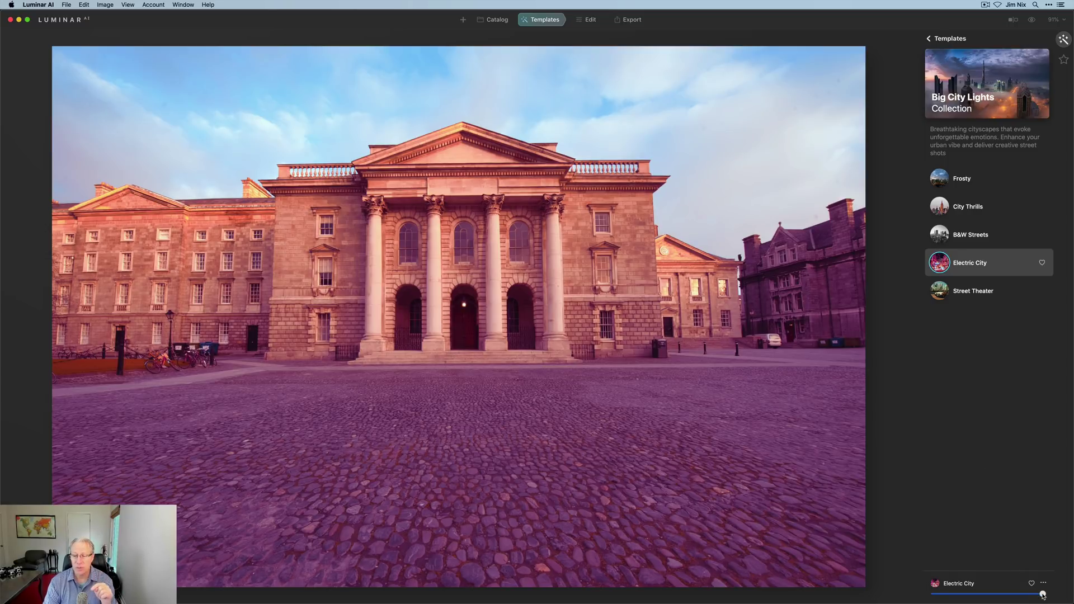
mouse_move(1042, 595)
left_mouse_down()
mouse_move(976, 594)
mouse_move(1042, 595)
left_mouse_up()
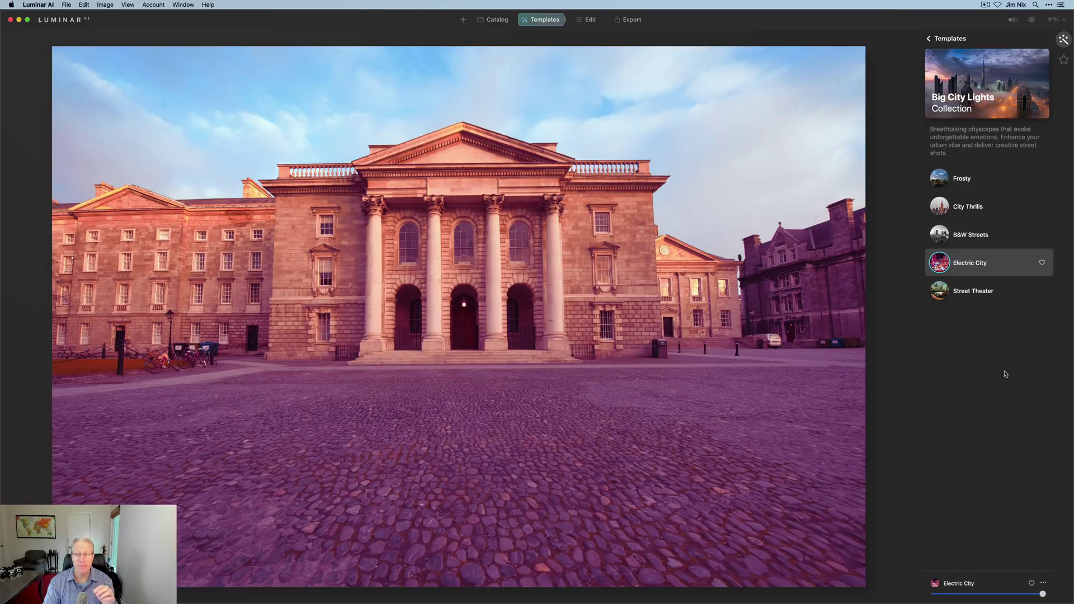
left_click(941, 235)
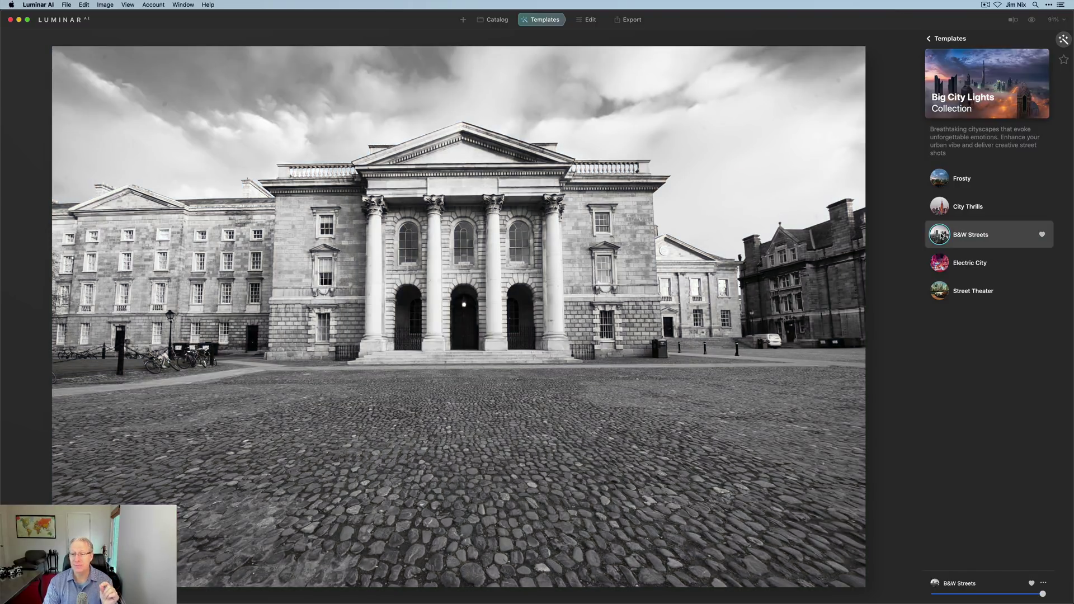
left_click(942, 209)
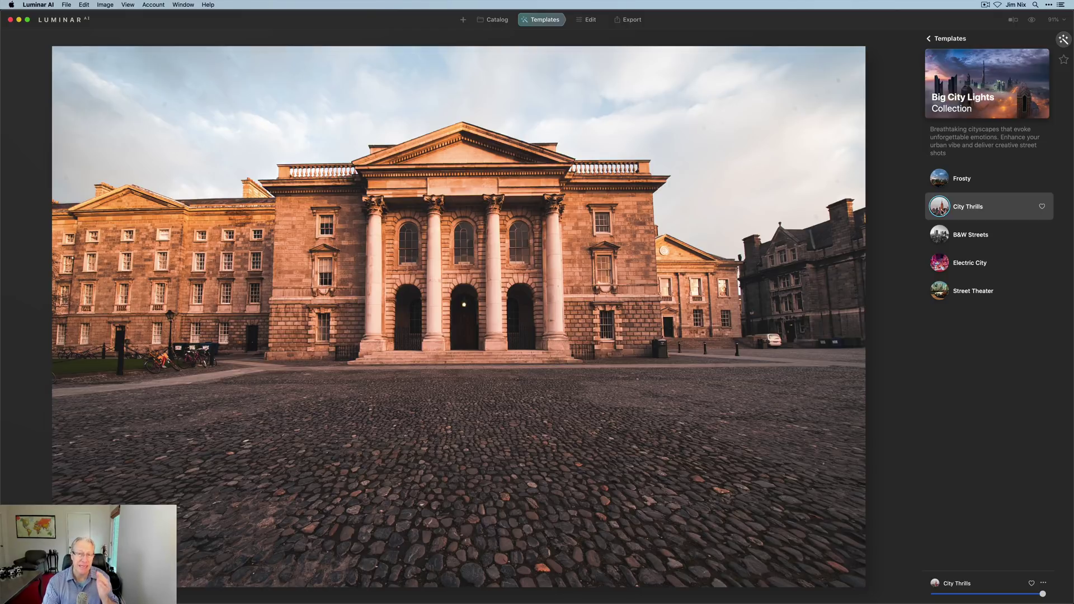
Step: Reset the photo's adjustments from Catalog via Image > Adjustments, then reopen it in Edit
left_click(589, 21)
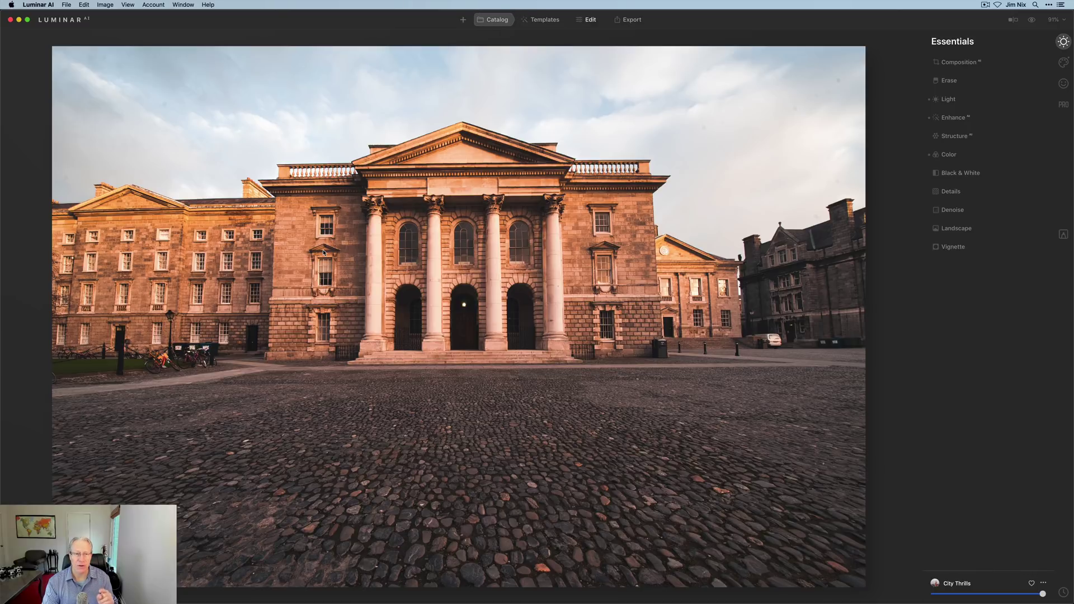
key("g")
left_click(106, 4)
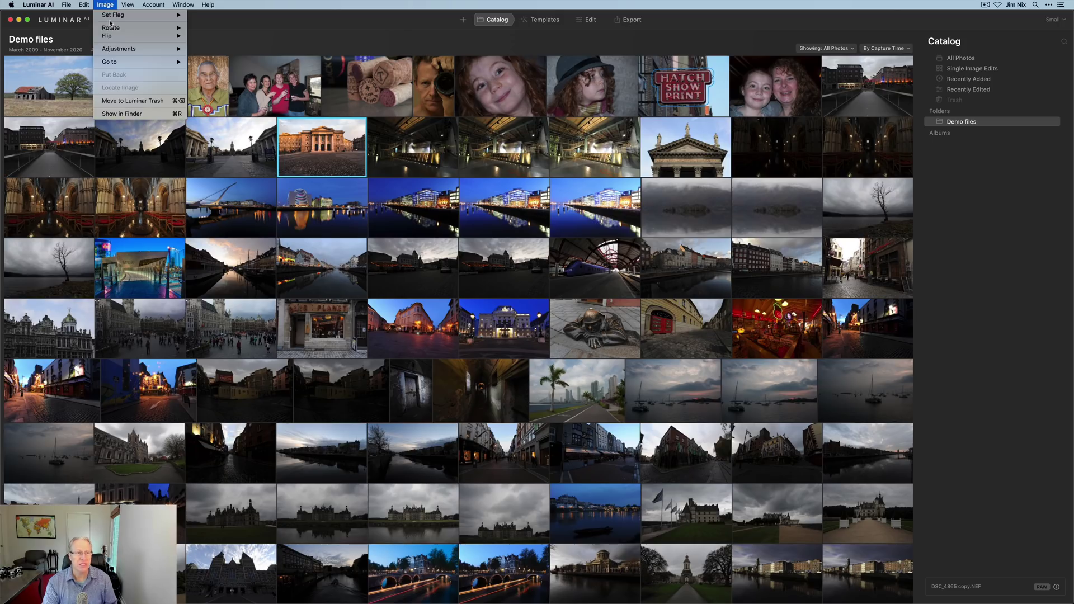
mouse_move(128, 49)
left_click(229, 83)
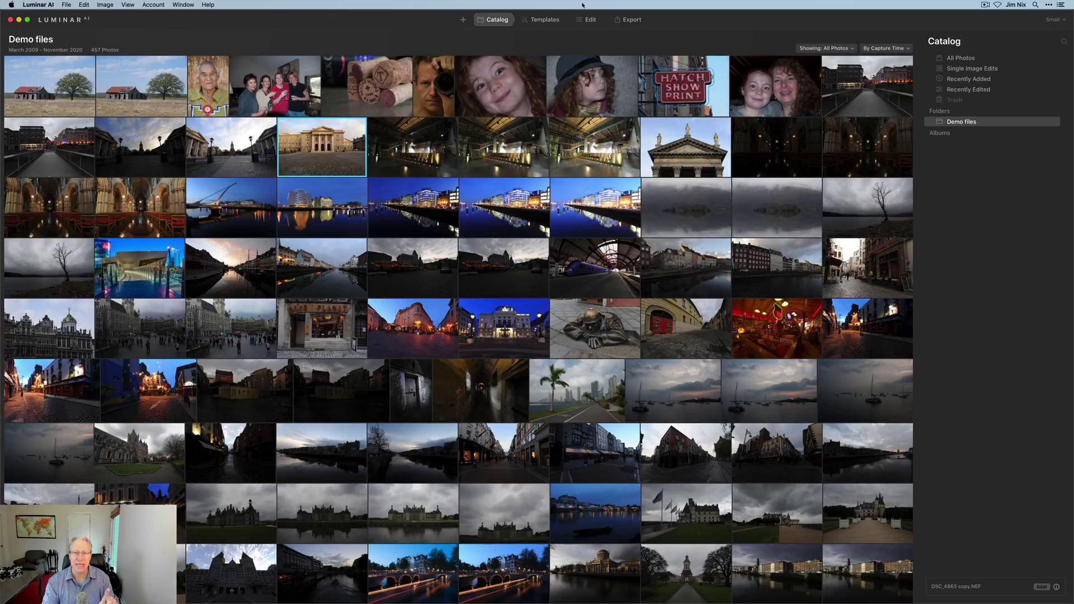
left_click(587, 20)
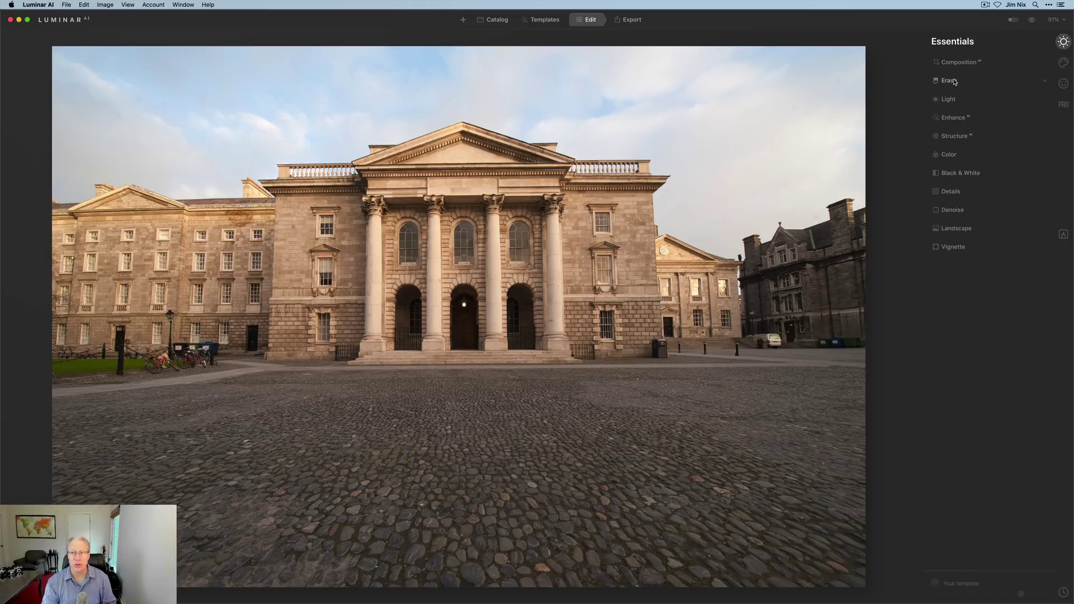
Step: Straighten the building's perspective with both Composition AI automatic corrections
left_click(958, 63)
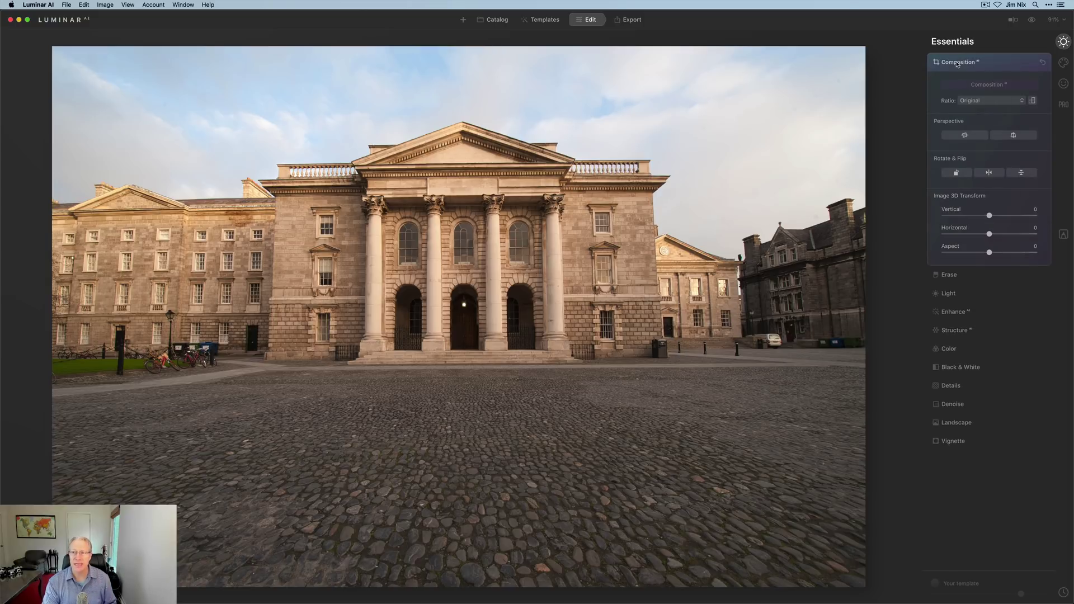
left_click(969, 138)
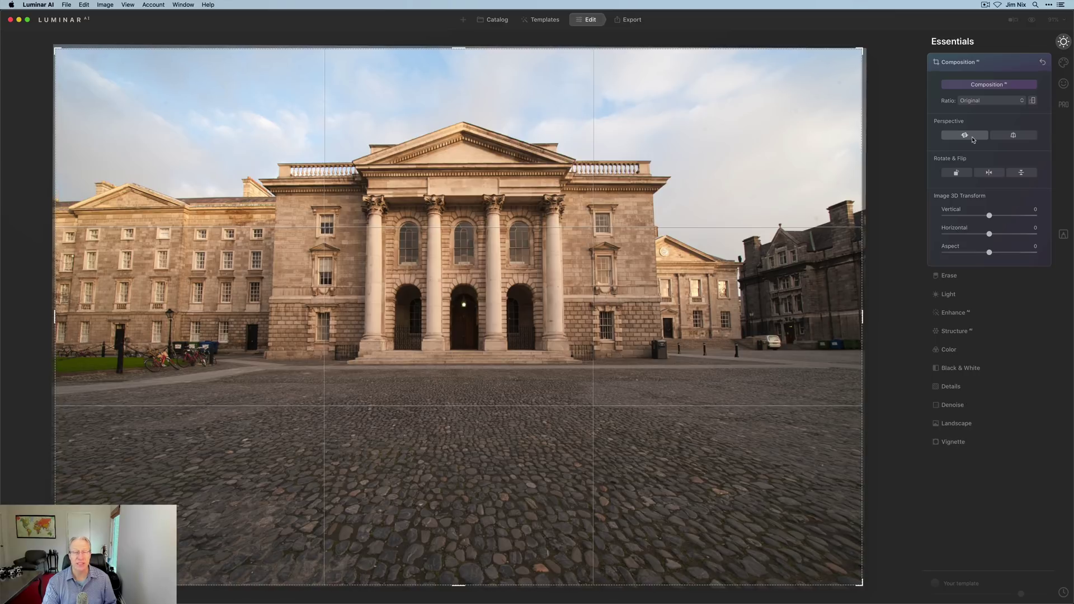
left_click(1016, 137)
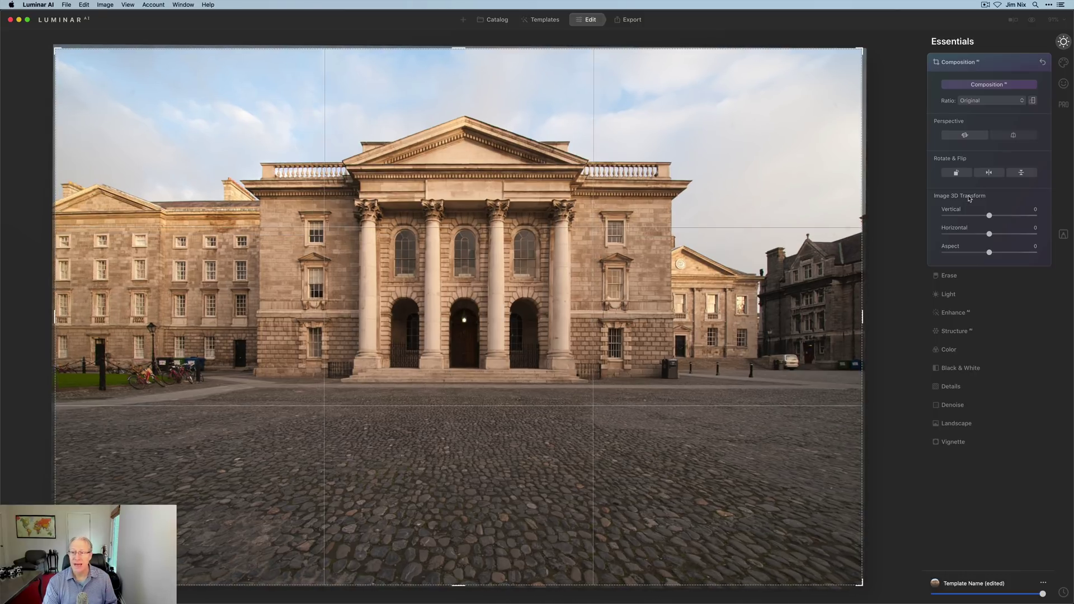
Step: Crop the photo to 16:9, shifting it down within the frame, and apply
left_click(979, 101)
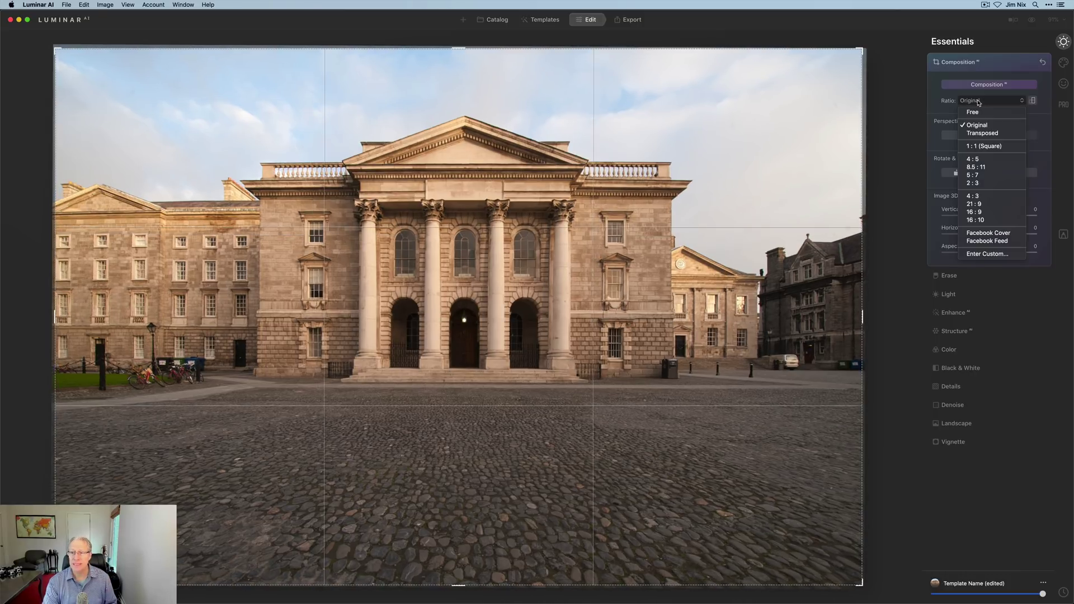
left_click(973, 211)
left_click_drag(571, 284, 568, 315)
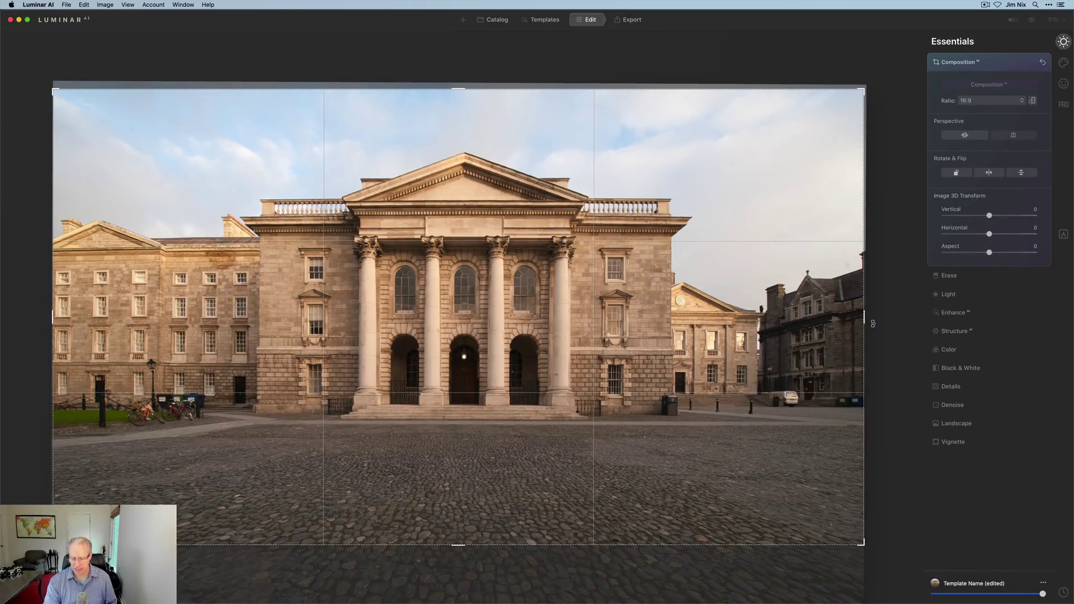
key("Return")
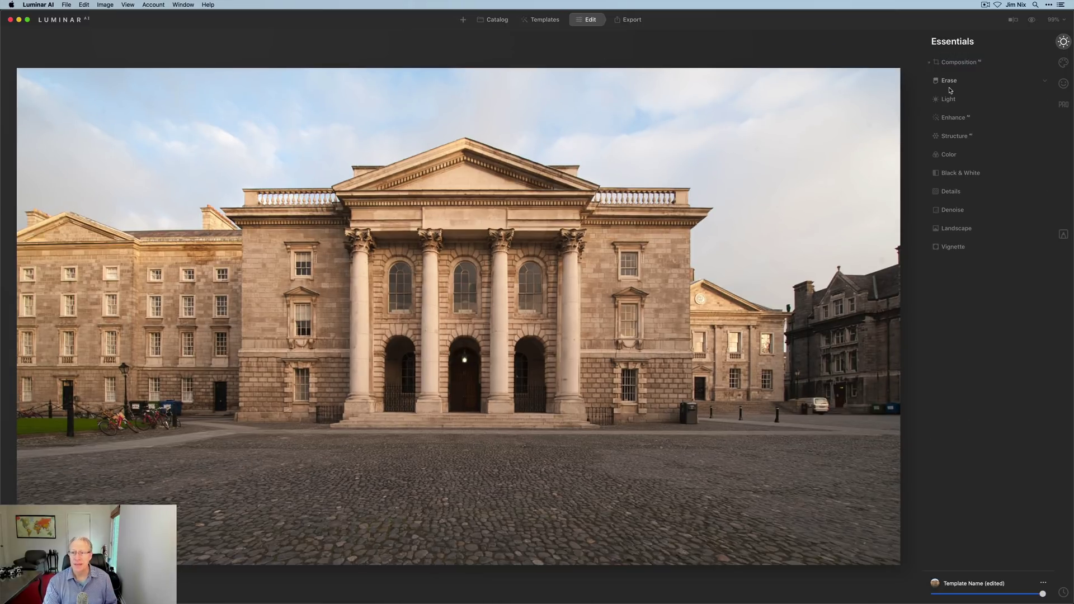
Step: Erase three spots in the right-hand sky using a 44 brush radius
left_click(952, 87)
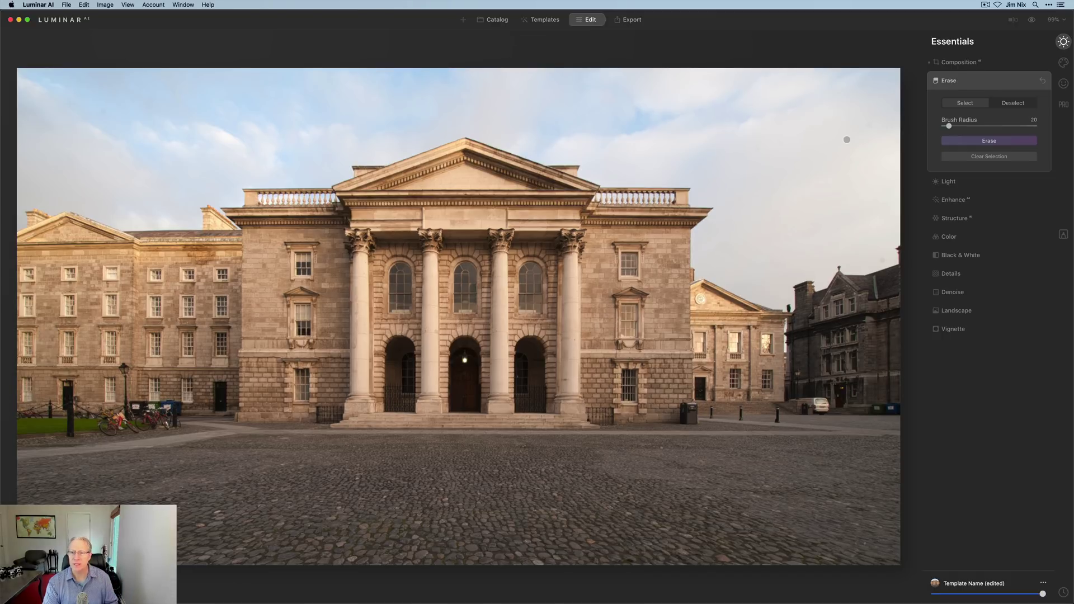
key("bracketright")
key("bracketright")
key("bracketright")
left_click(869, 123)
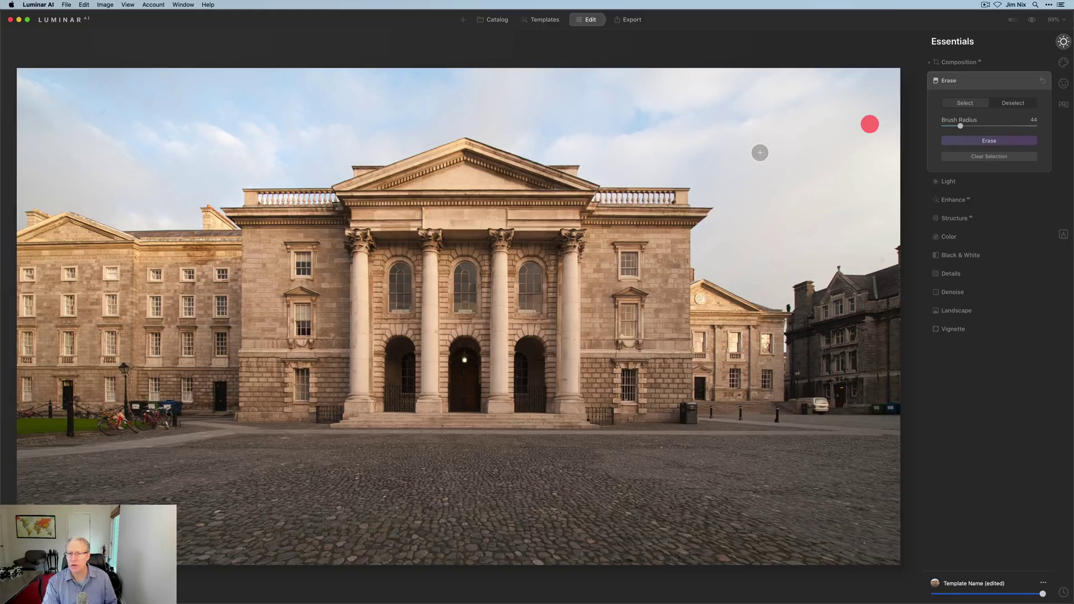
left_click(759, 148)
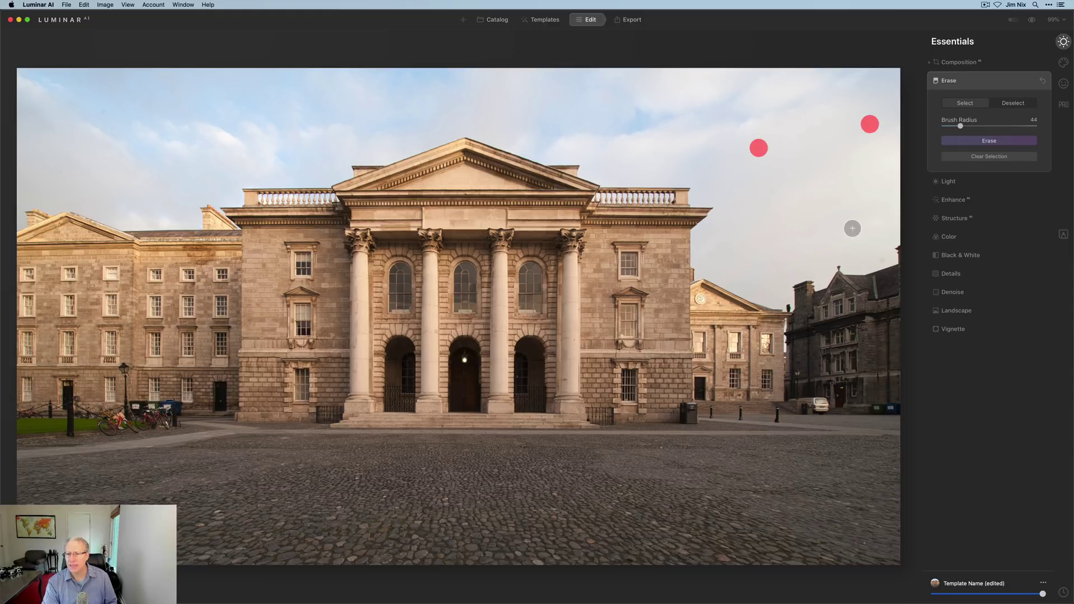
left_click(878, 256)
left_click(967, 143)
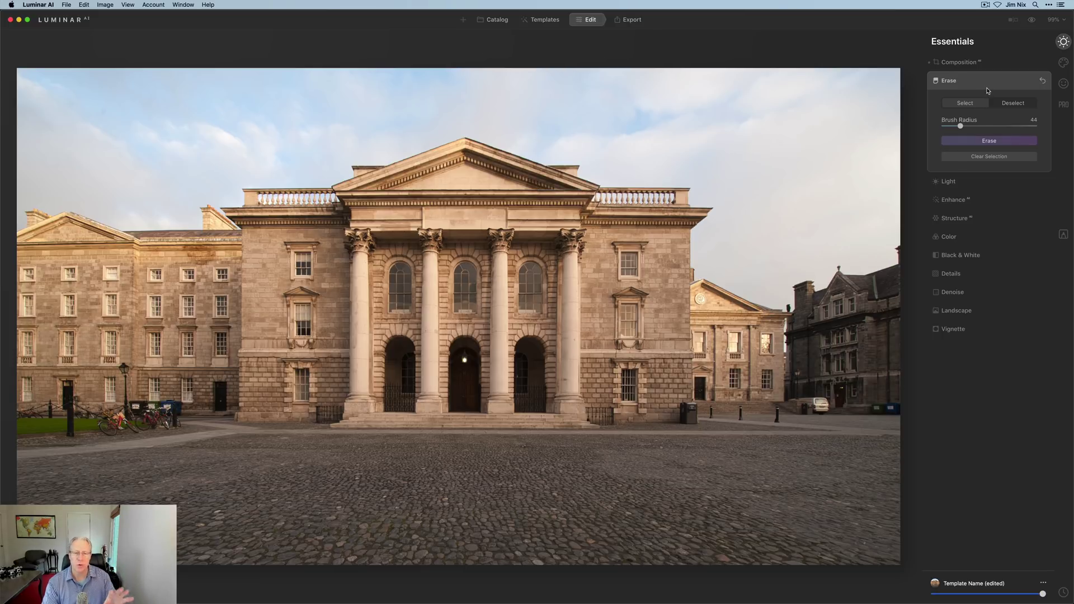
left_click(989, 86)
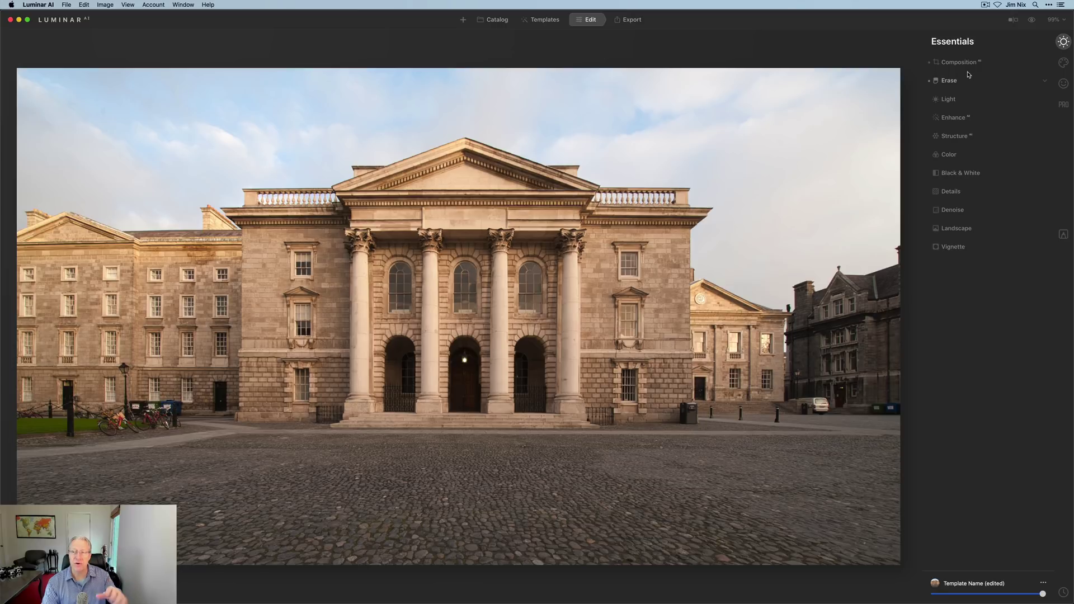
Step: Set Light Smart Contrast 24, Exposure -0.18, Highlights -18, and Enhance AI Accent to 58
left_click(952, 101)
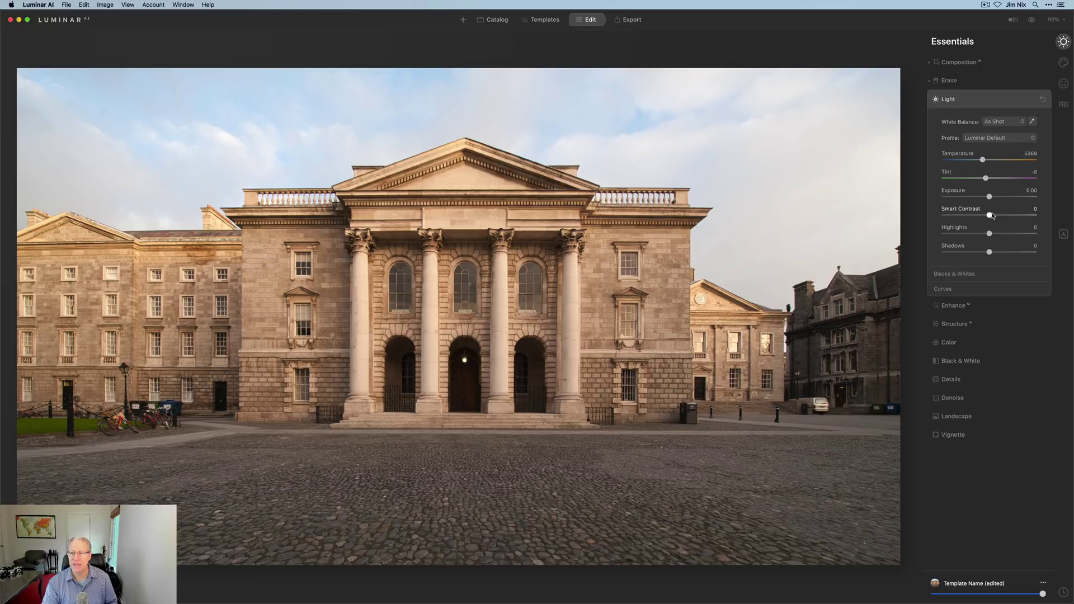
mouse_move(990, 217)
left_mouse_down()
mouse_move(1001, 218)
mouse_move(988, 197)
left_mouse_up()
left_click_drag(990, 234, 995, 252)
left_click(970, 305)
left_click_drag(945, 146, 997, 146)
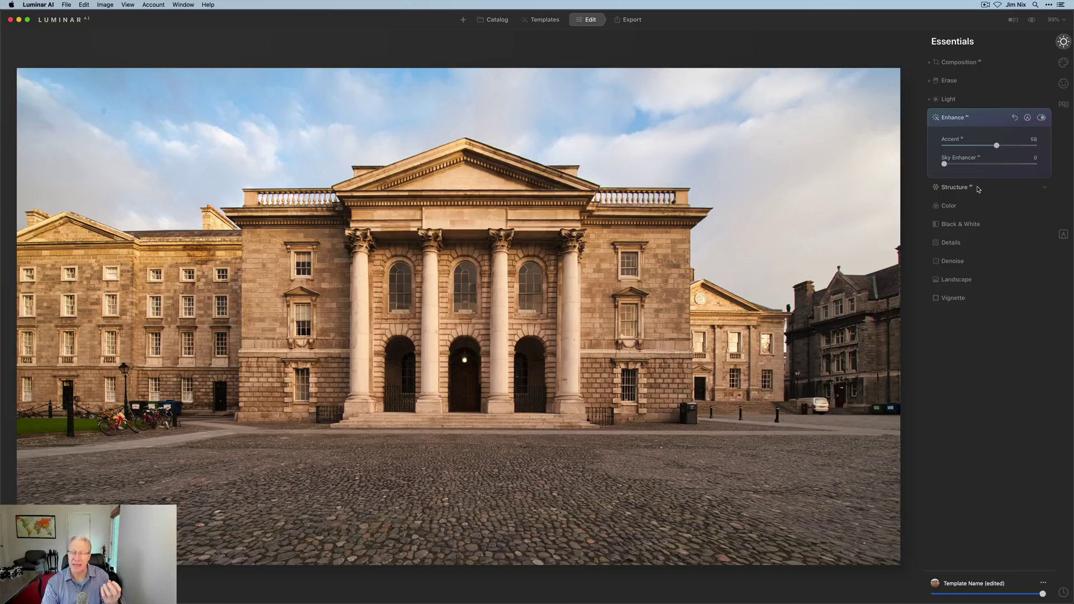
Step: Inspect the Color tool's HSL controls, then collapse Color and bring up the Creative tools
left_click(960, 212)
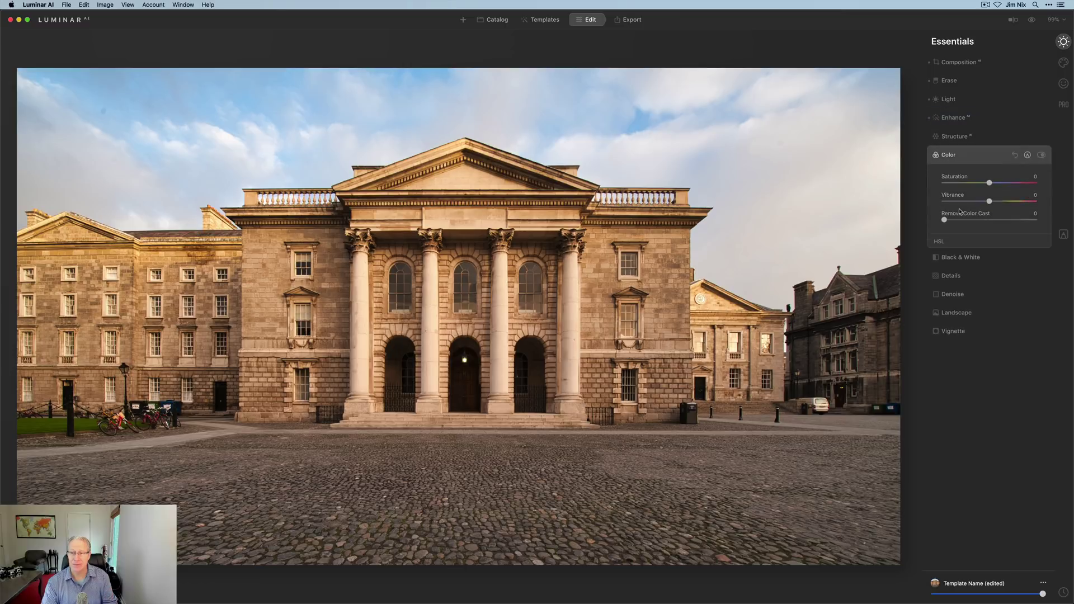
left_click(938, 246)
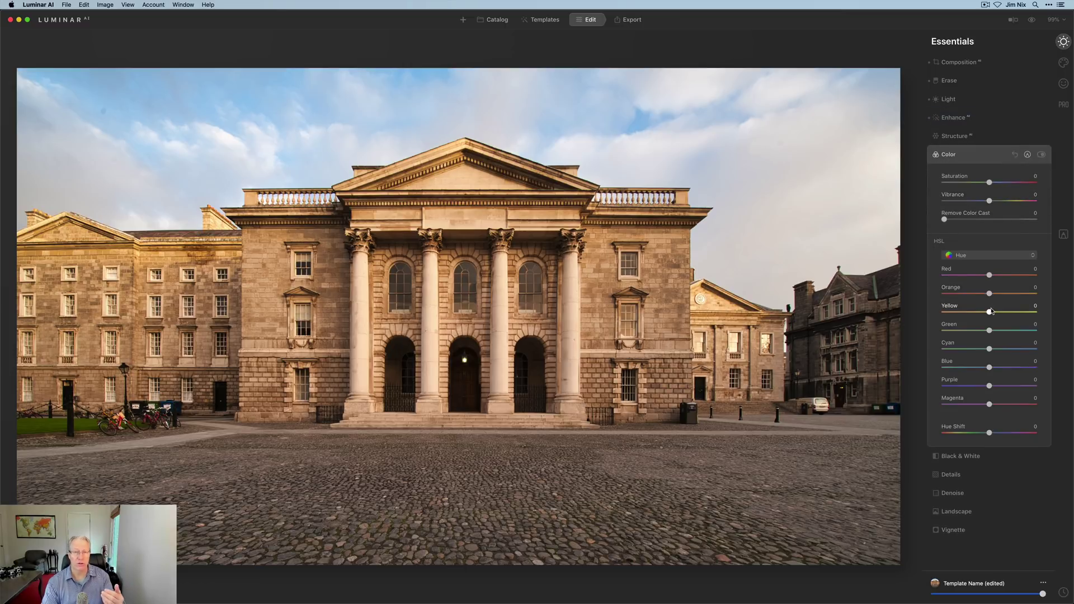
left_click(949, 154)
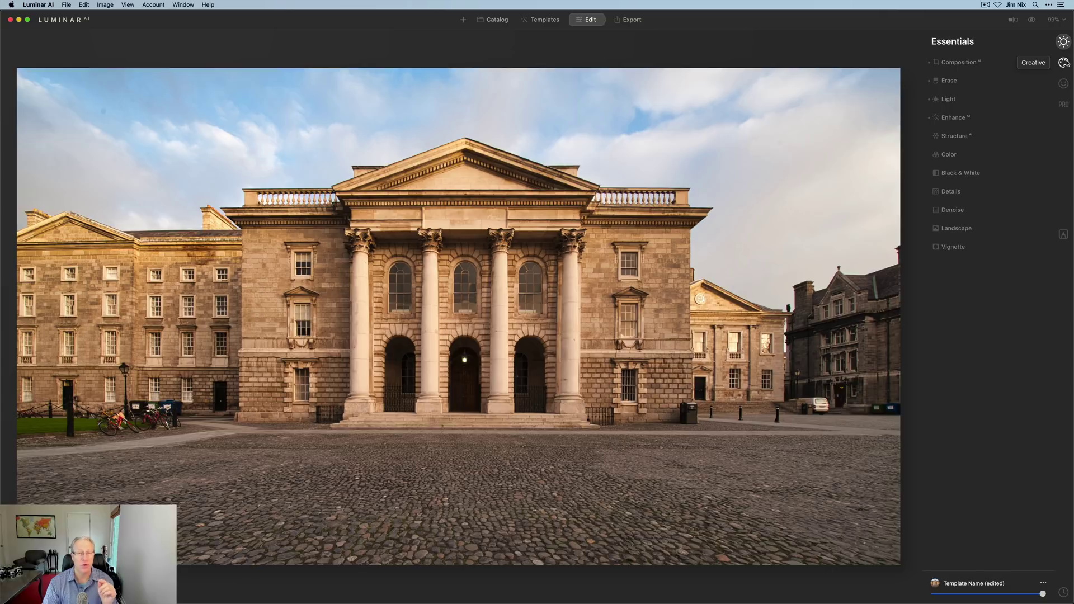
left_click(1064, 62)
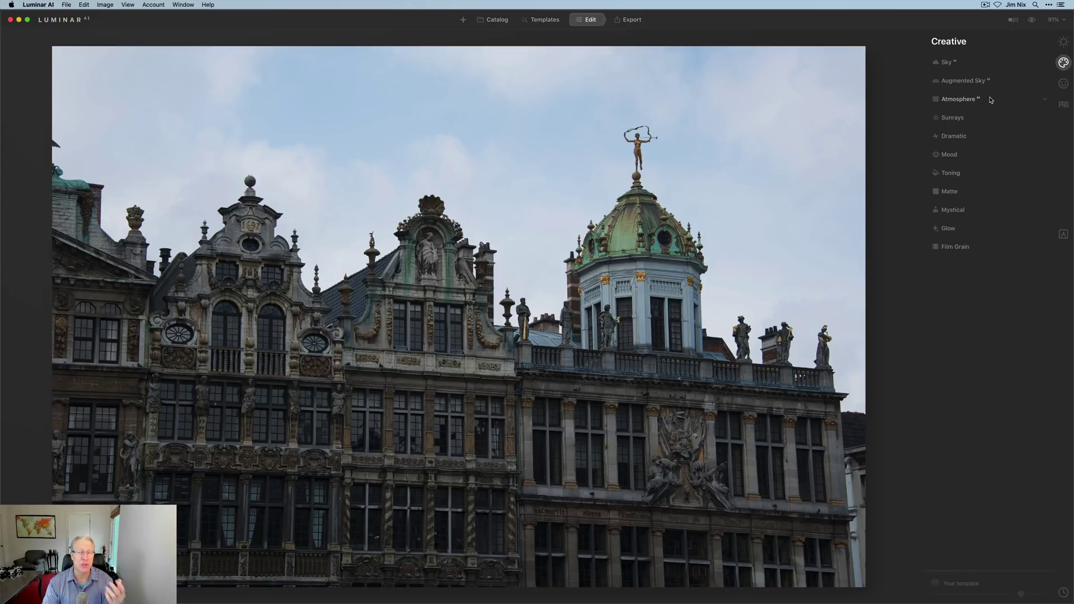
Step: Replace the sky with Dramatic Sunset 2 in Sky AI and show its Advanced Settings
left_click(956, 64)
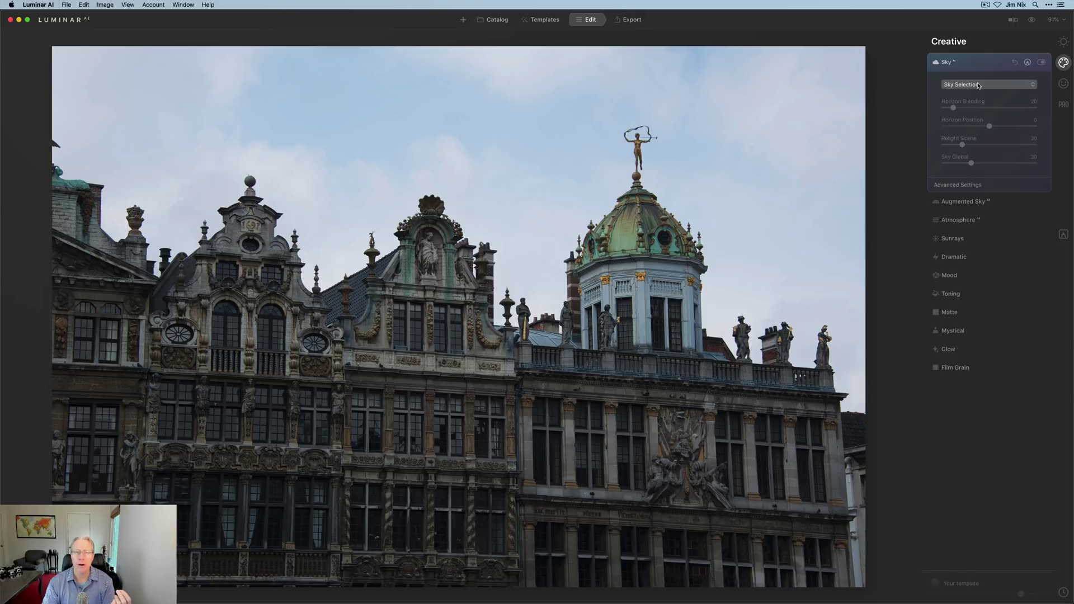
left_click(978, 85)
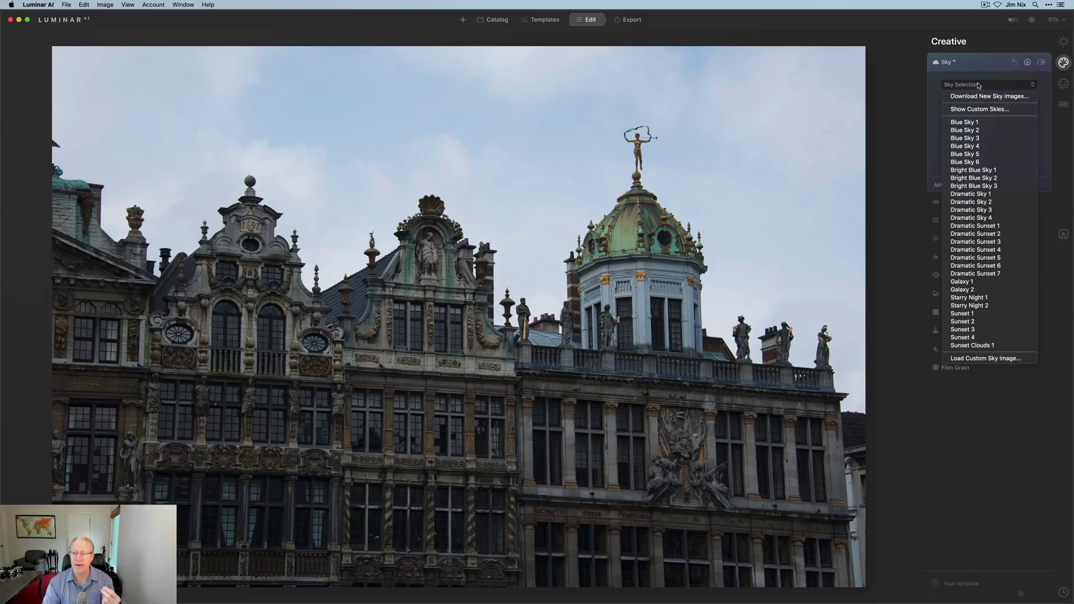
left_click(980, 238)
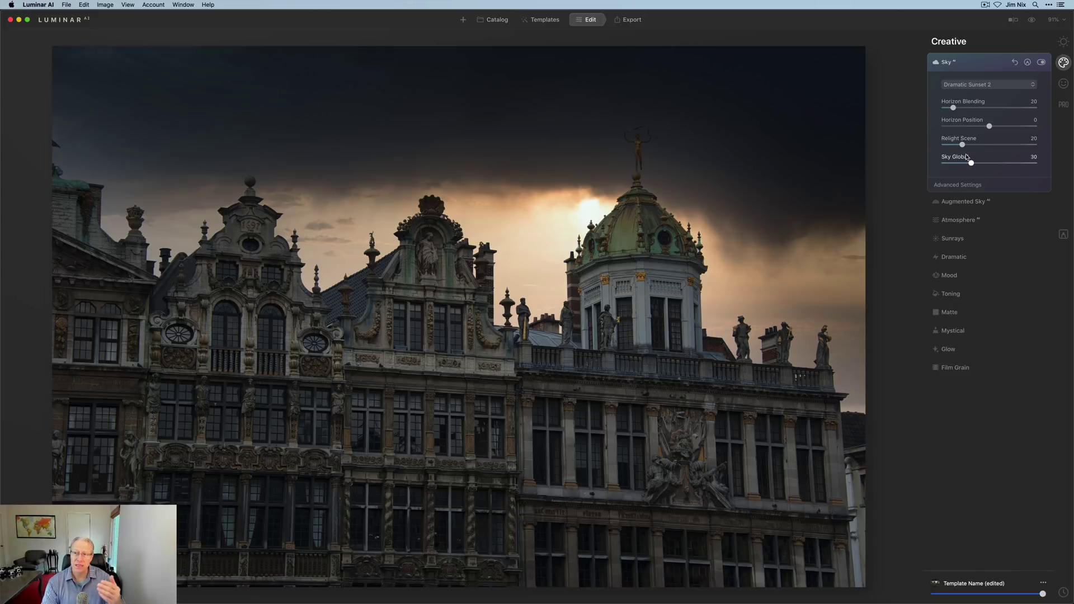
left_click(955, 185)
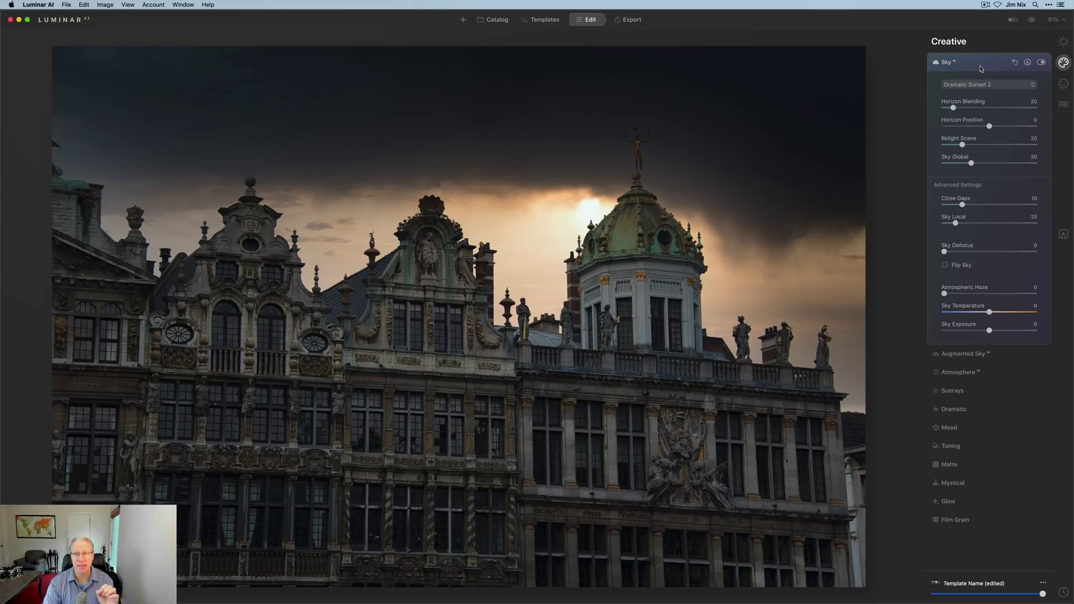
Step: Browse the Sky Selection presets and close the list without changing the sky
left_click(988, 84)
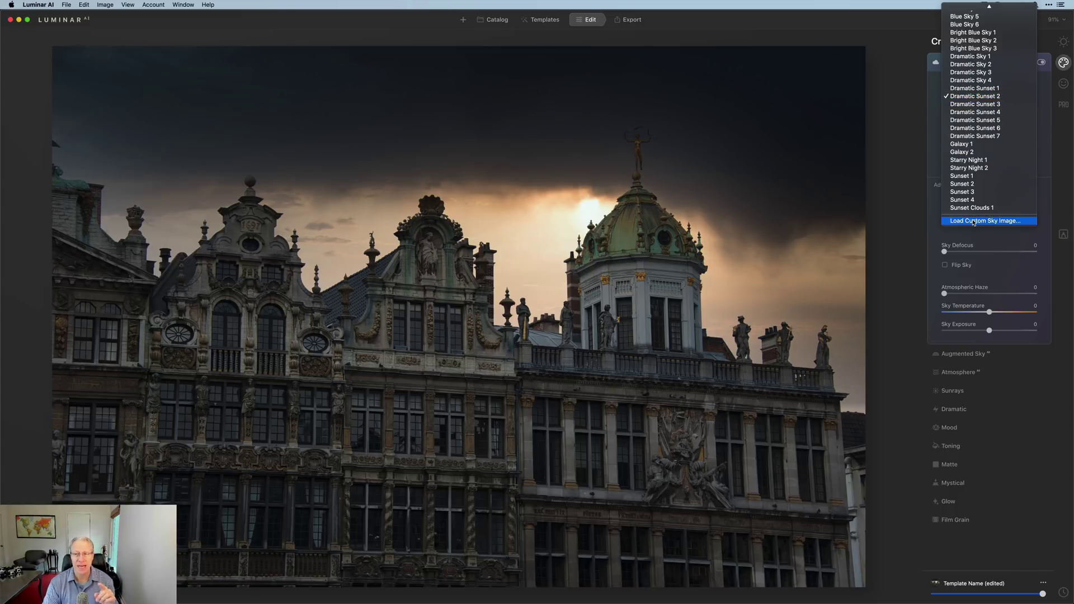
scroll(973, 222, "up", 3)
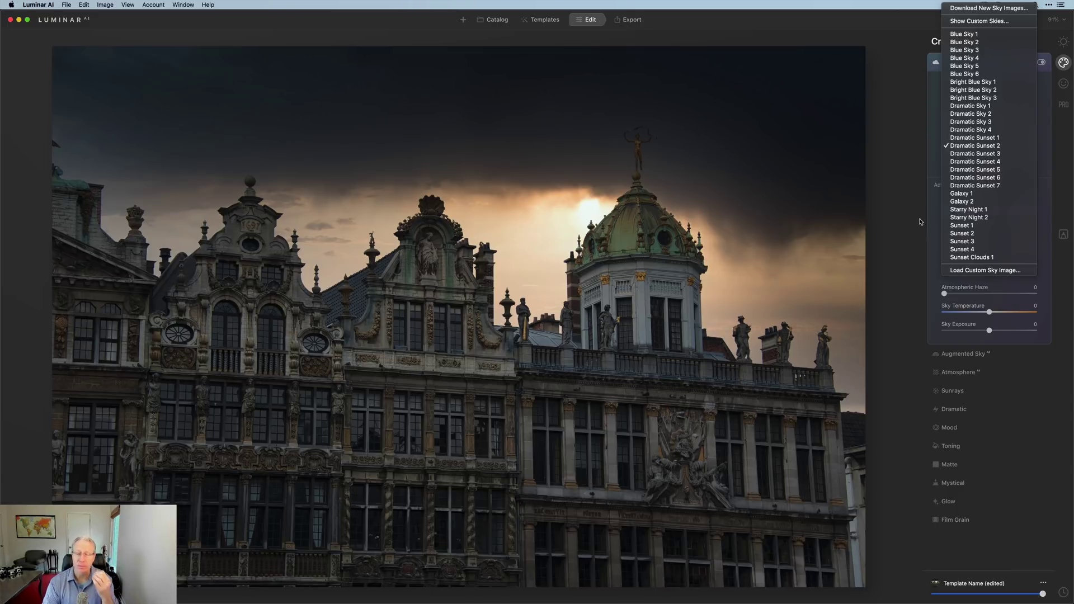
left_click(906, 193)
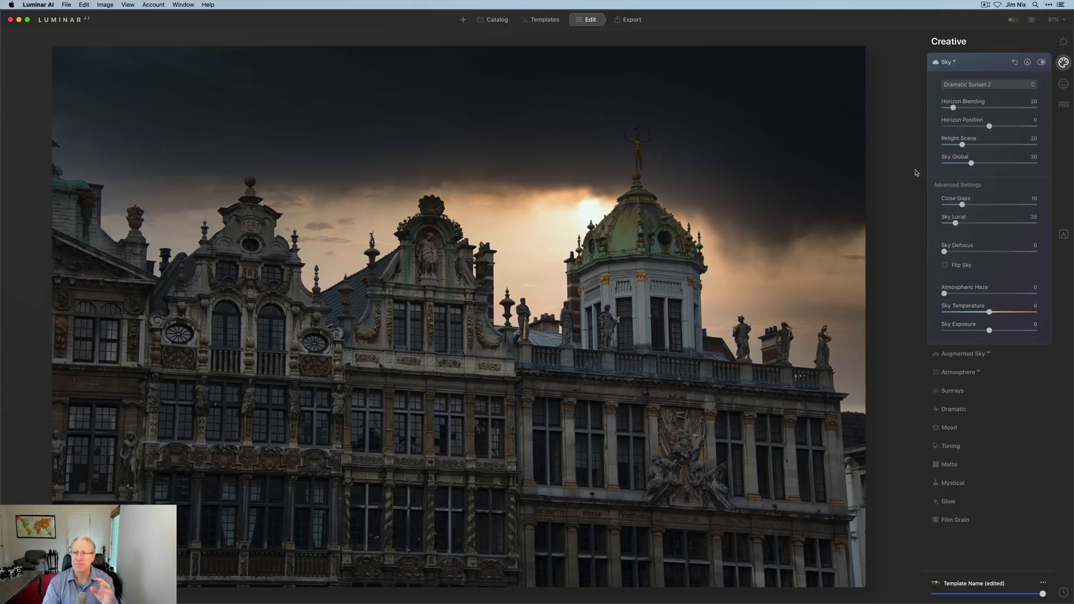
Step: Disable Sky AI, then look through Atmosphere modes keeping Fog and Sunrays without changes
left_click(1016, 62)
left_click(985, 67)
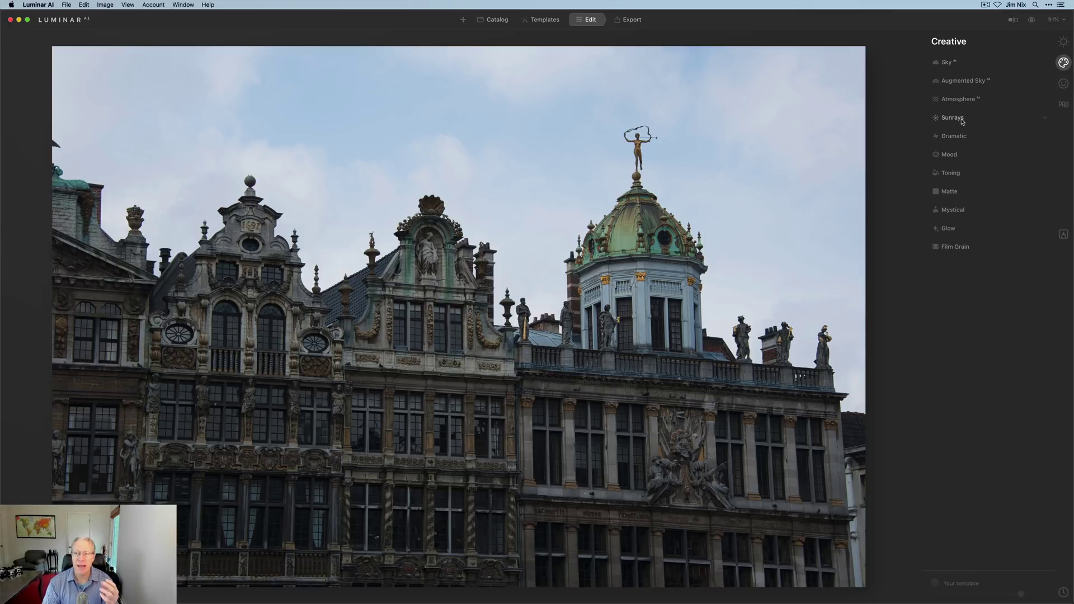
left_click(967, 101)
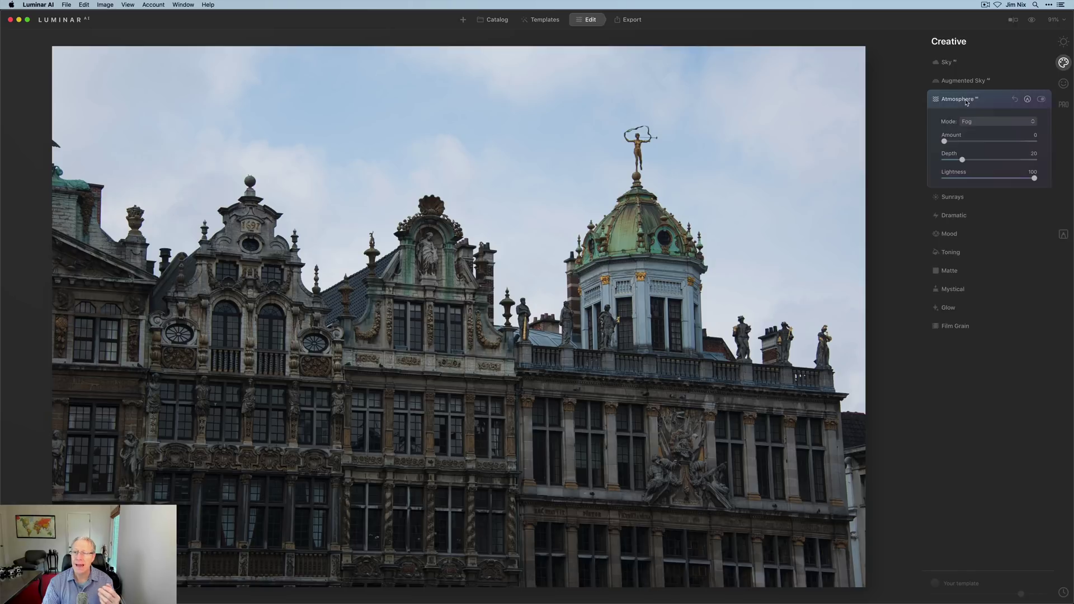
left_click(985, 122)
left_click(987, 103)
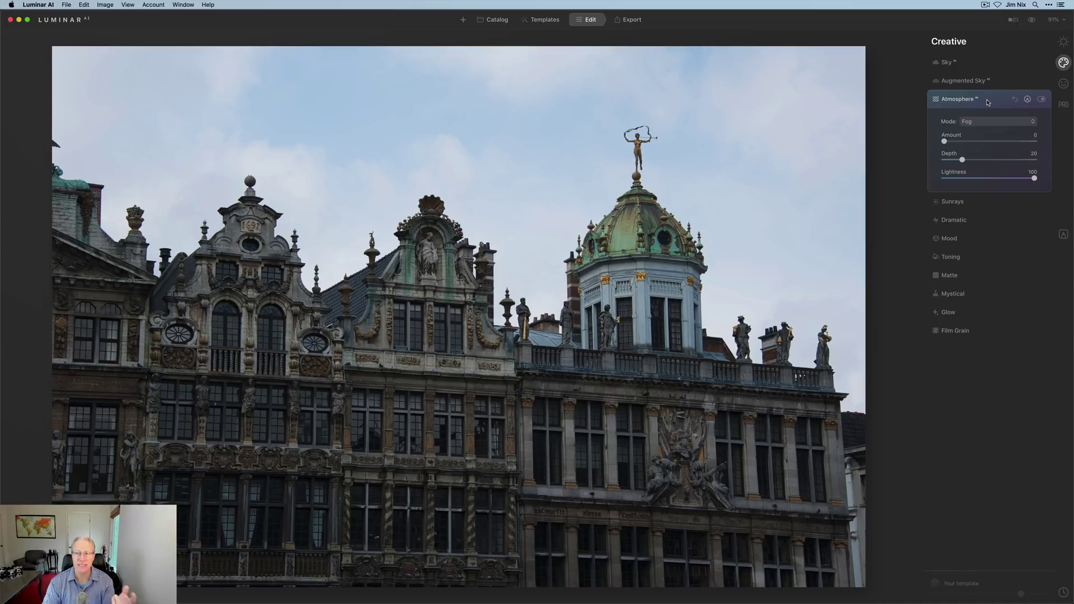
left_click(988, 102)
left_click(979, 118)
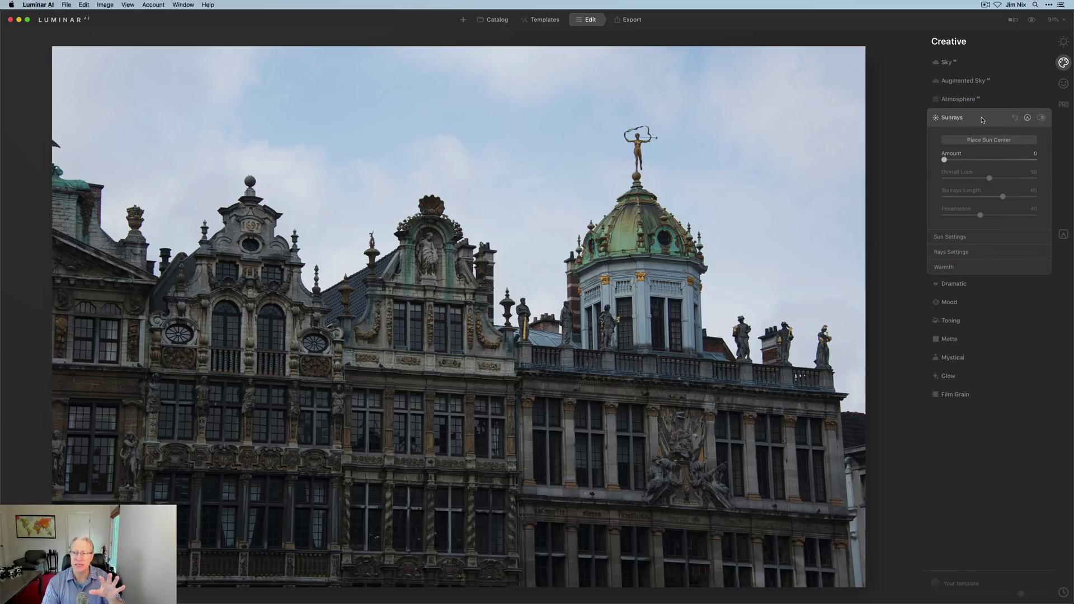
left_click(981, 119)
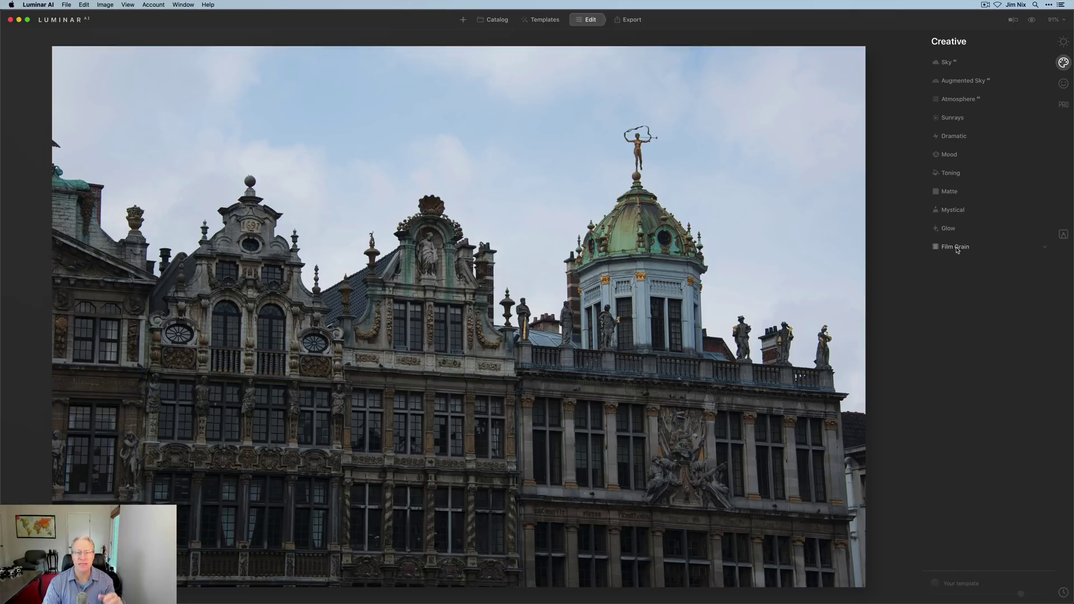
Step: In the Portrait tools, preview Face Light and Slim Face, restoring both
left_click(1063, 84)
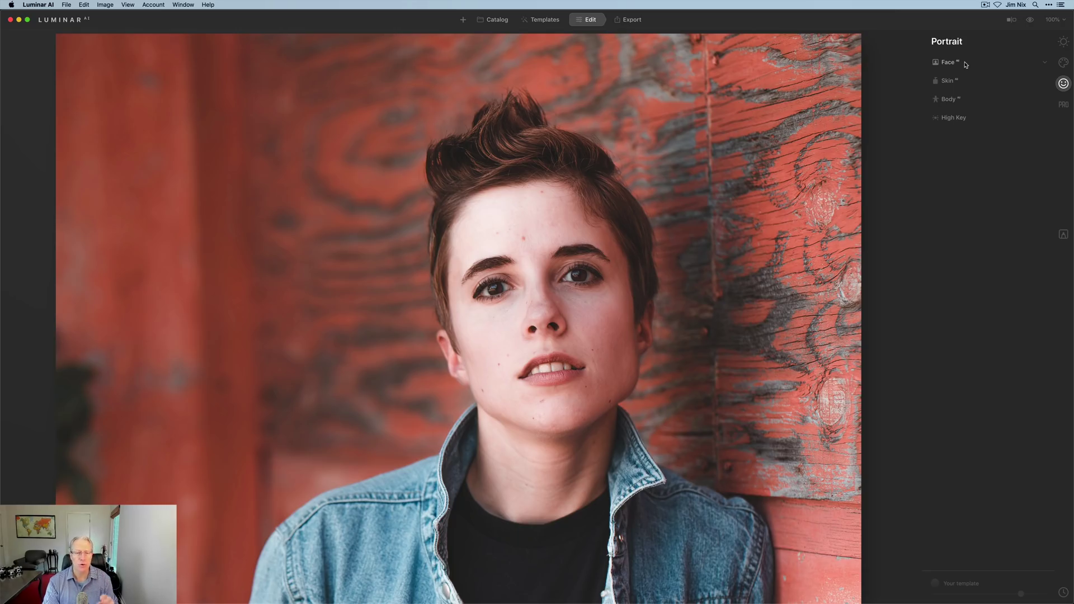
left_click(965, 63)
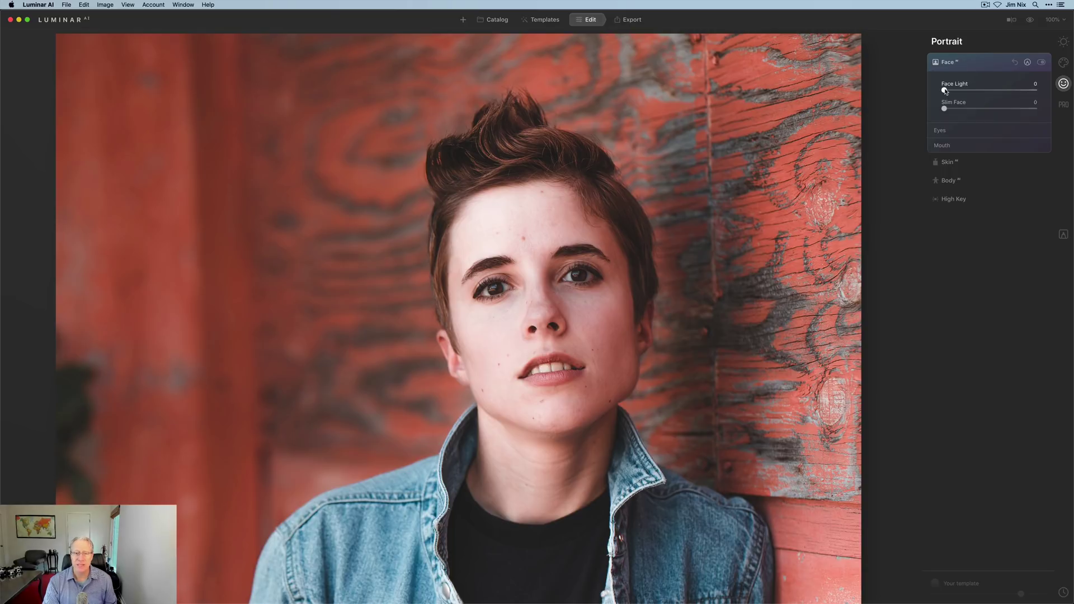
mouse_move(944, 91)
left_mouse_down()
mouse_move(1043, 77)
mouse_move(948, 75)
left_mouse_up()
left_click(969, 64)
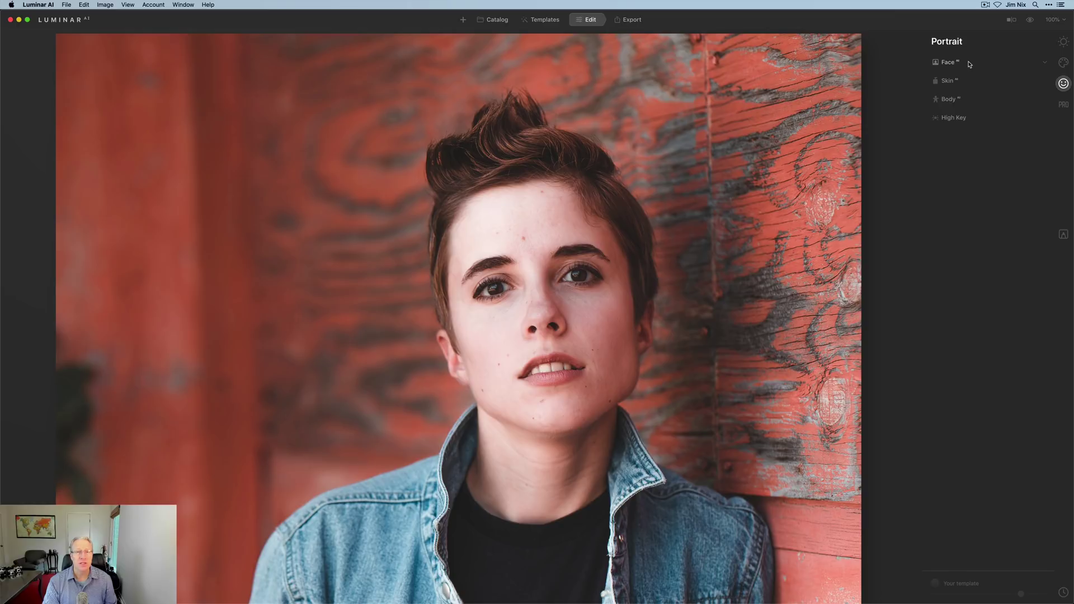
left_click(970, 64)
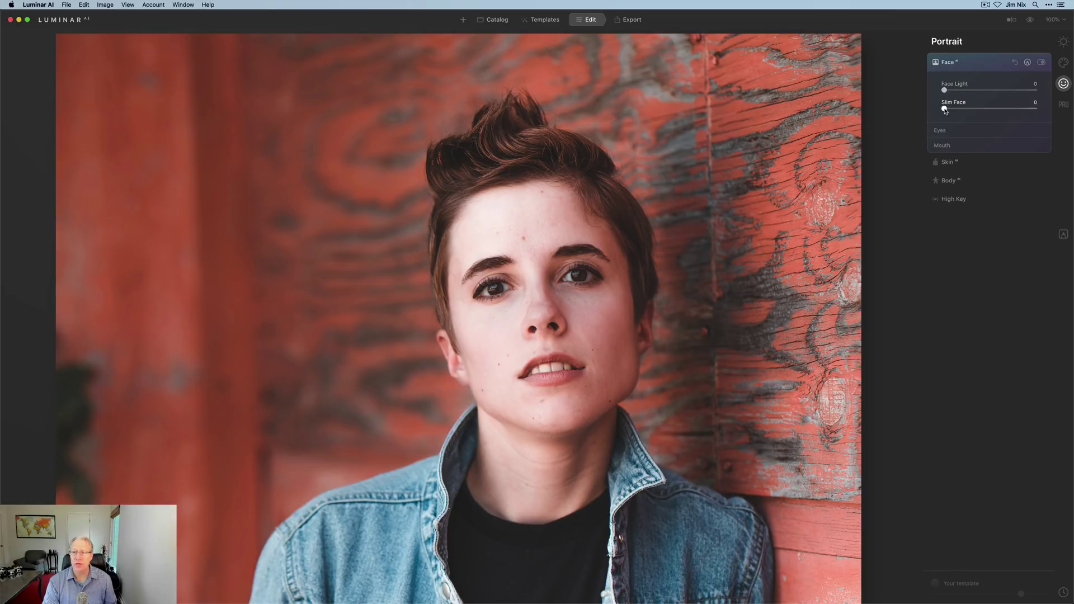
mouse_move(945, 109)
left_mouse_down()
mouse_move(990, 109)
mouse_move(945, 109)
left_mouse_up()
Step: Try a blue iris colour on the eyes, then reset the Face adjustments
left_click(941, 131)
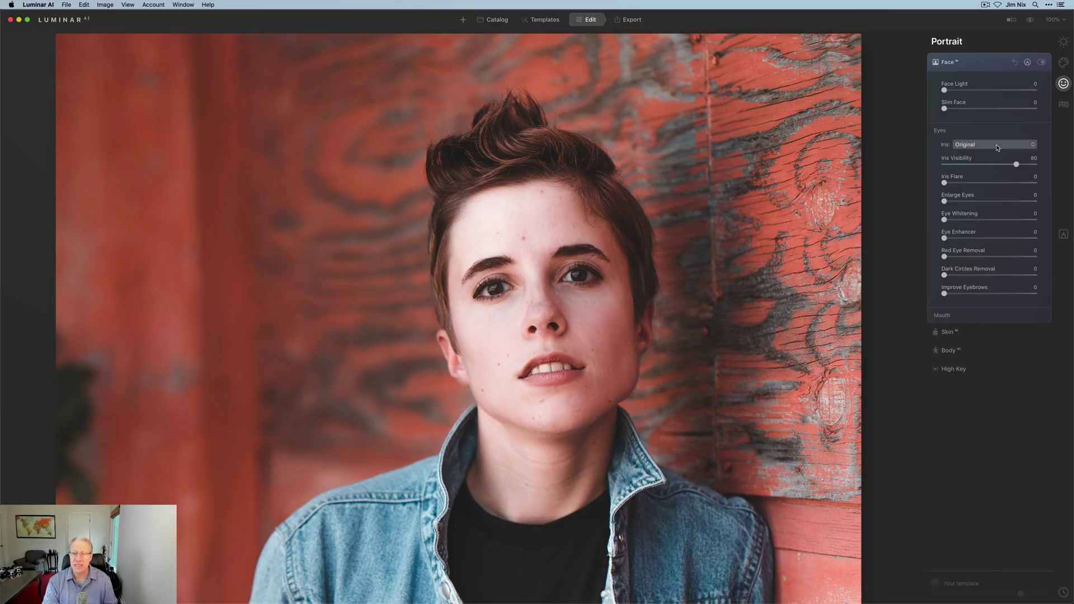
left_click(998, 146)
left_click(979, 164)
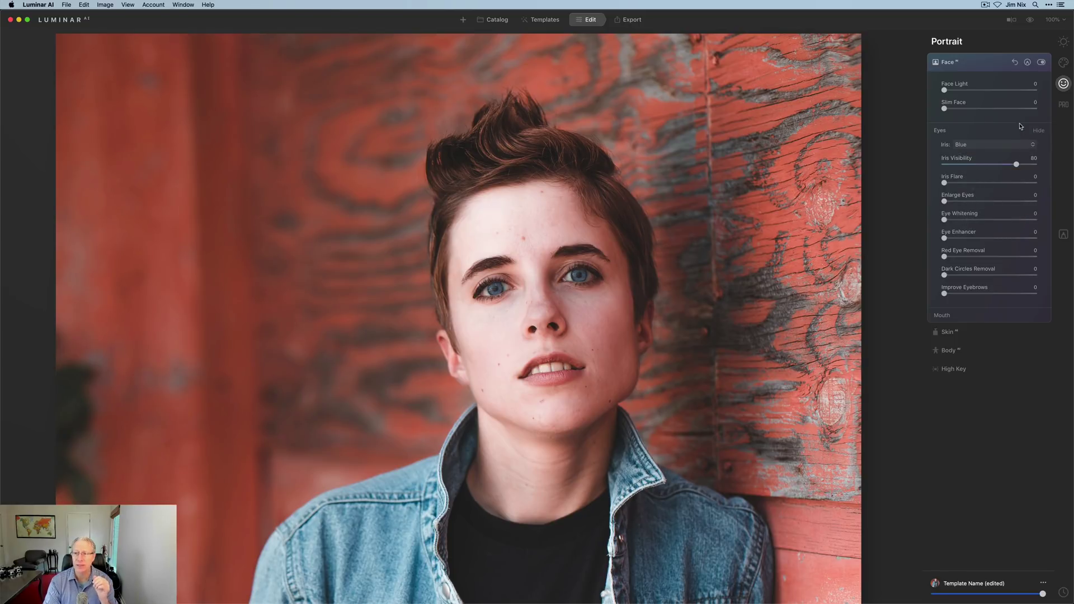
left_click(1014, 62)
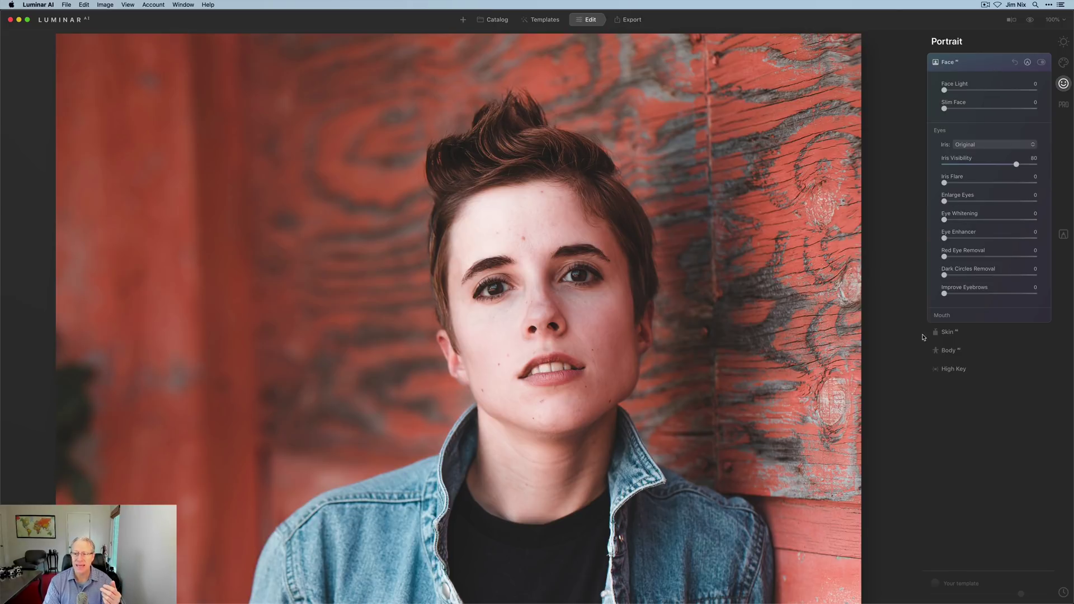
Step: Check the mouth controls, then try Skin smoothing 55 and Shine Removal 54
left_click(939, 317)
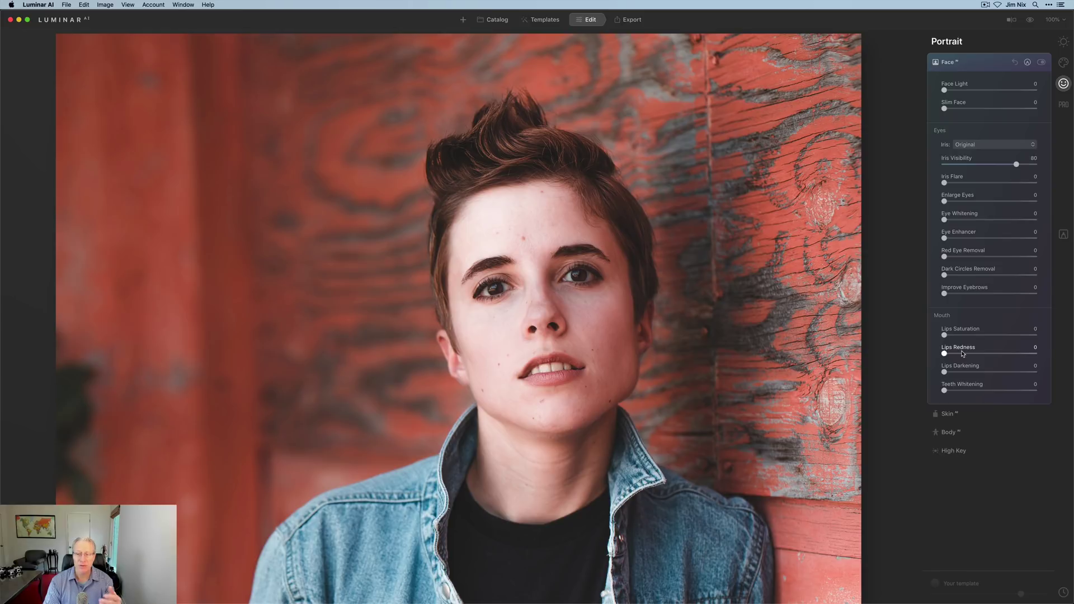
left_click(987, 69)
left_click(985, 81)
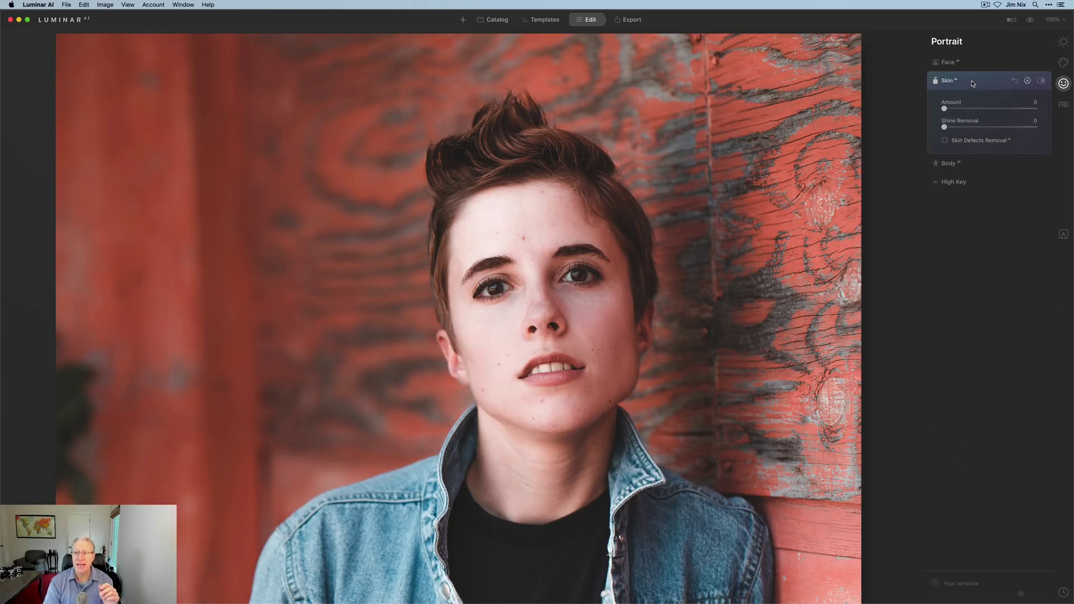
left_click_drag(944, 108, 999, 108)
left_click_drag(944, 127, 1008, 126)
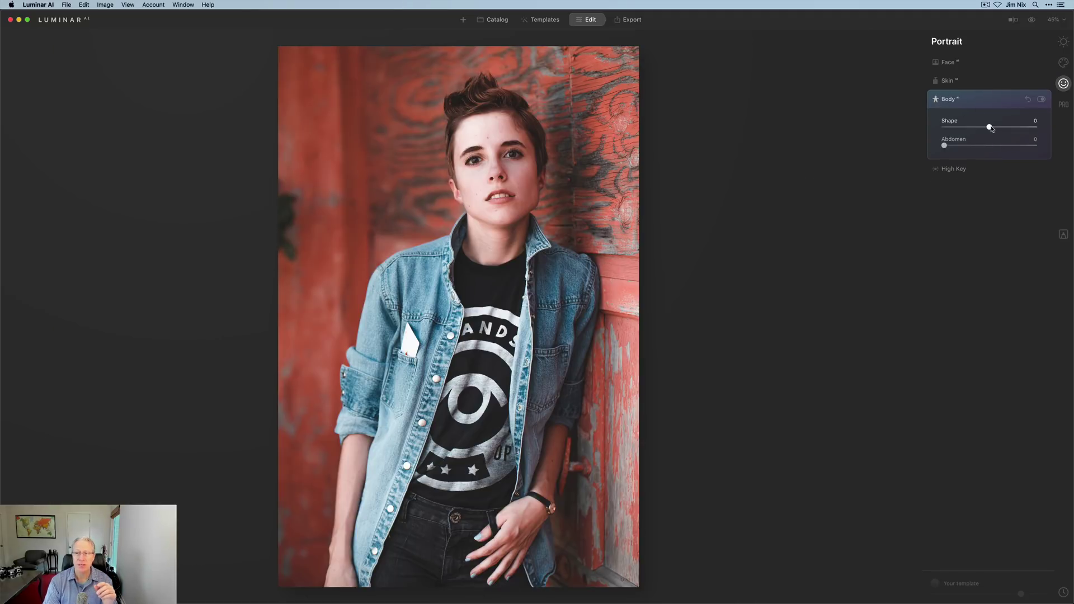
Step: Try Body Shape at -63 and Abdomen at 59, resetting both back to 0
left_click_drag(990, 128, 992, 153)
double_click(962, 127)
double_click(987, 146)
double_click(992, 150)
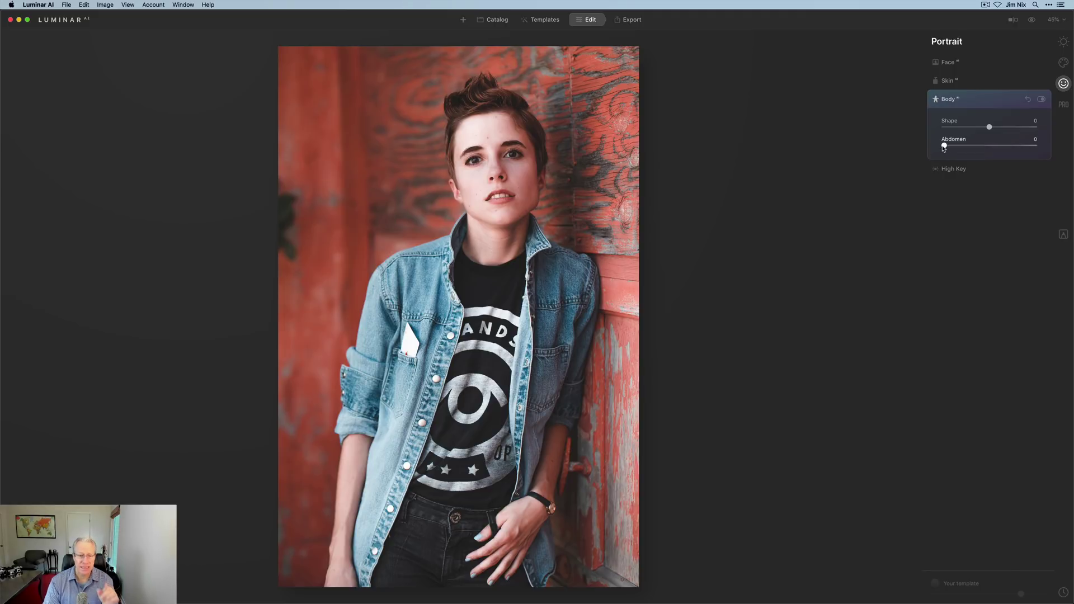
left_click_drag(944, 147, 997, 144)
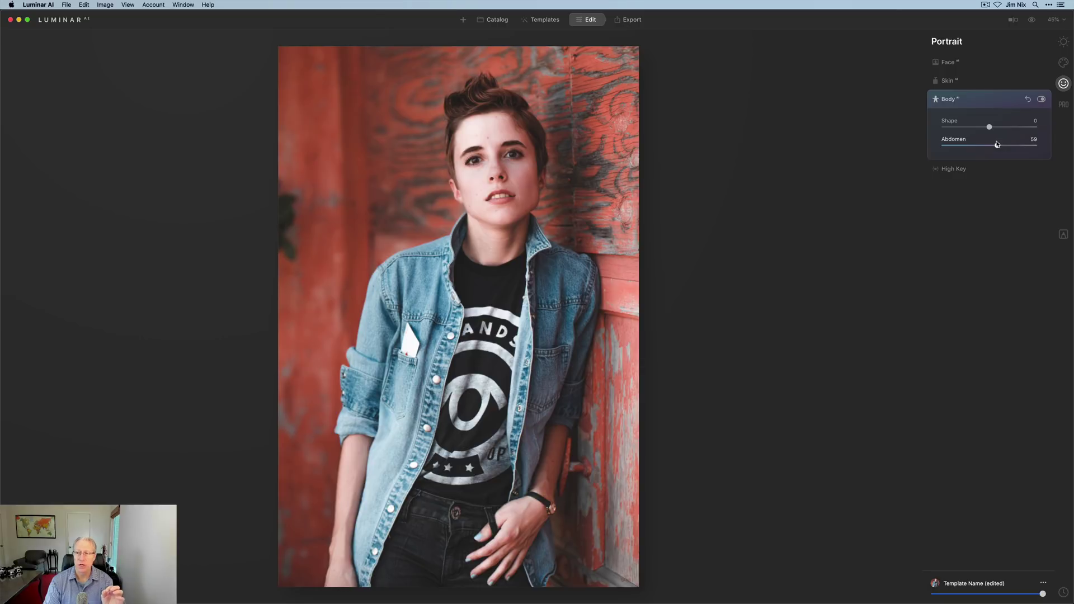
double_click(997, 144)
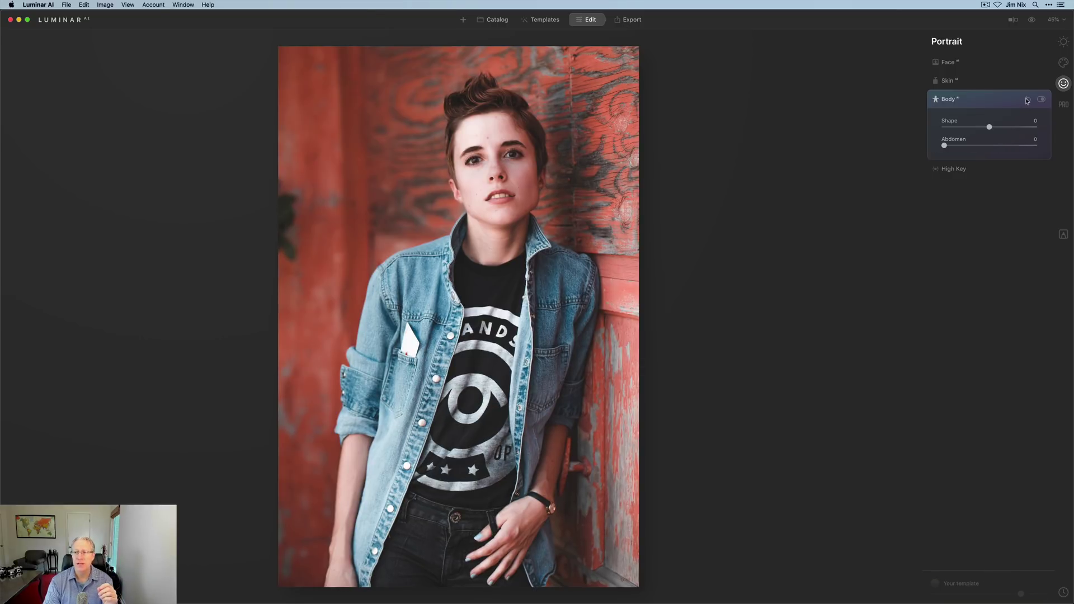
Step: Brighten the portrait with High Key Amount set to 80
left_click(970, 104)
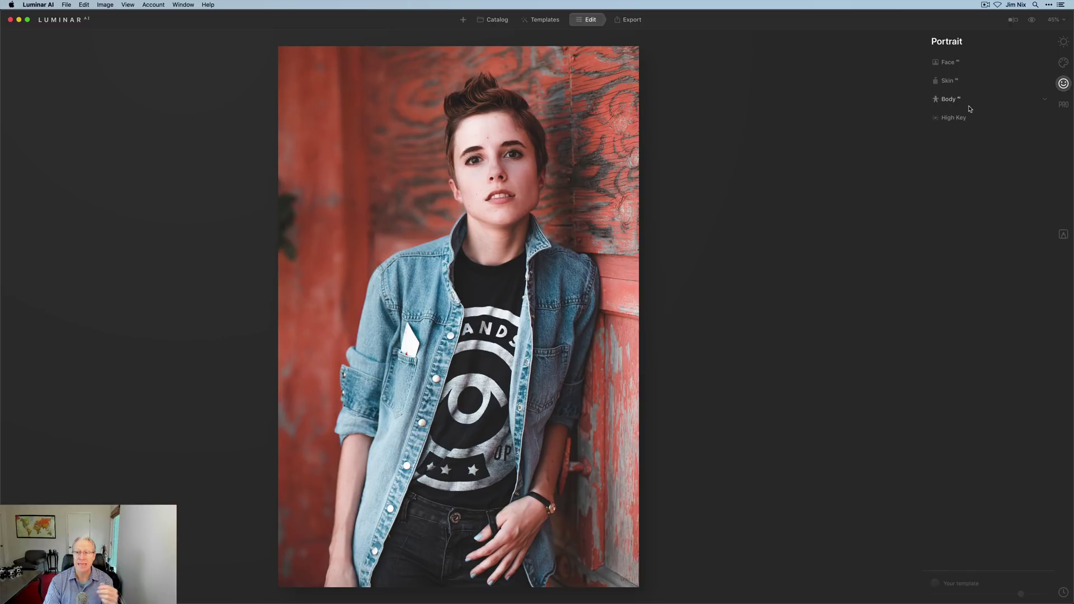
left_click(961, 119)
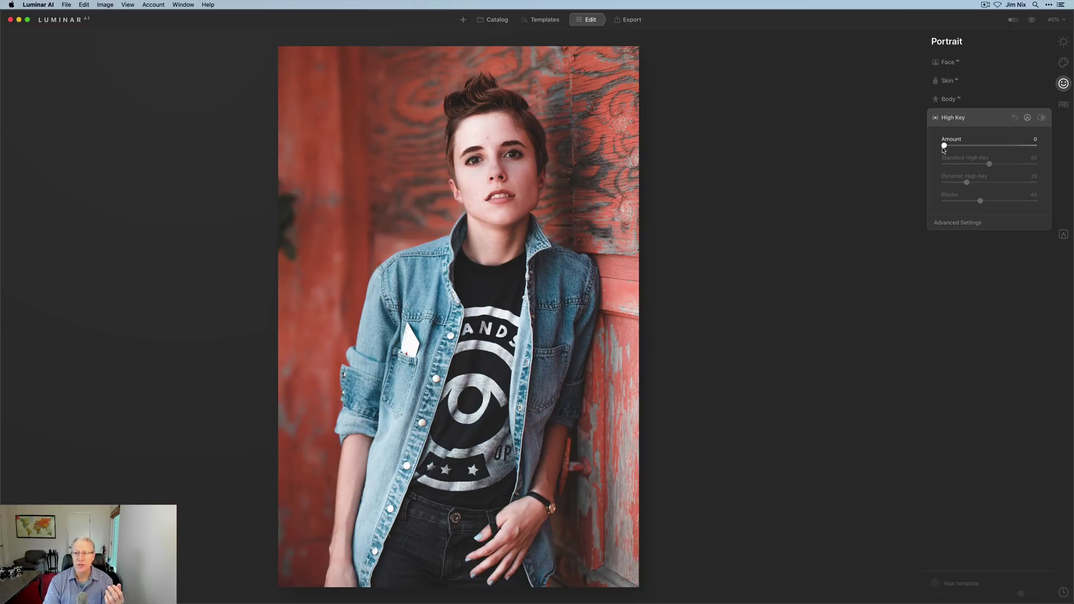
left_click_drag(945, 144, 1017, 144)
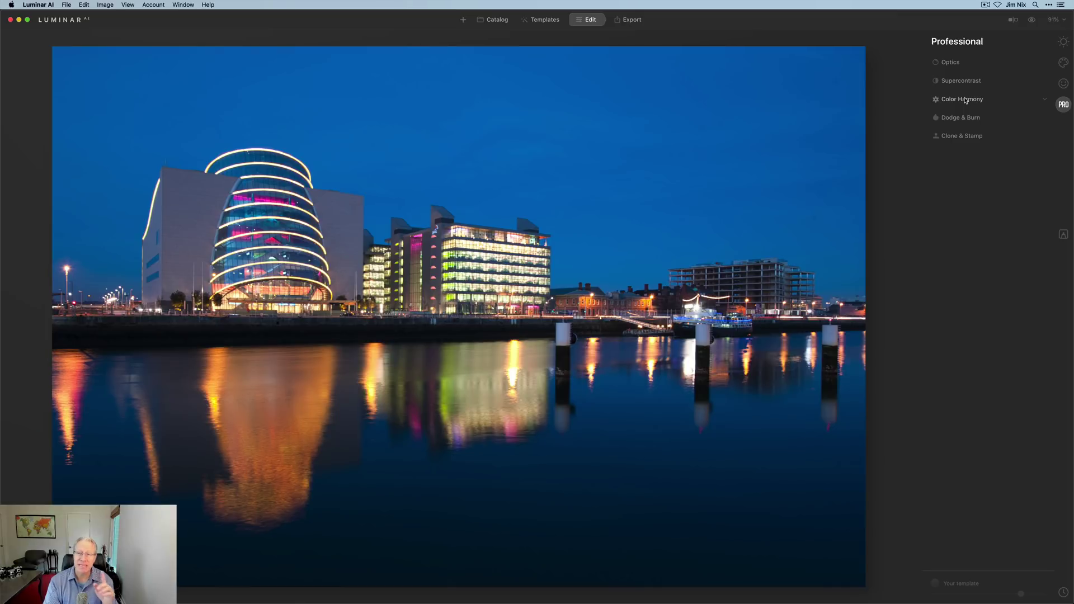
Step: Test Optics Lens Distortion at 49 under Advanced Settings, then reset it to 0
left_click(974, 64)
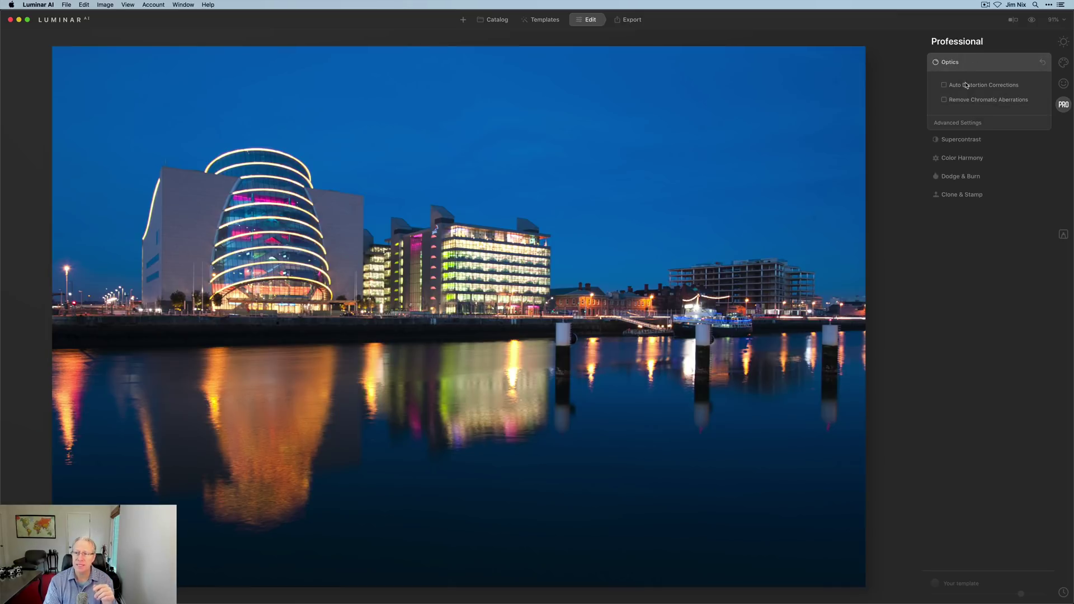
left_click(958, 123)
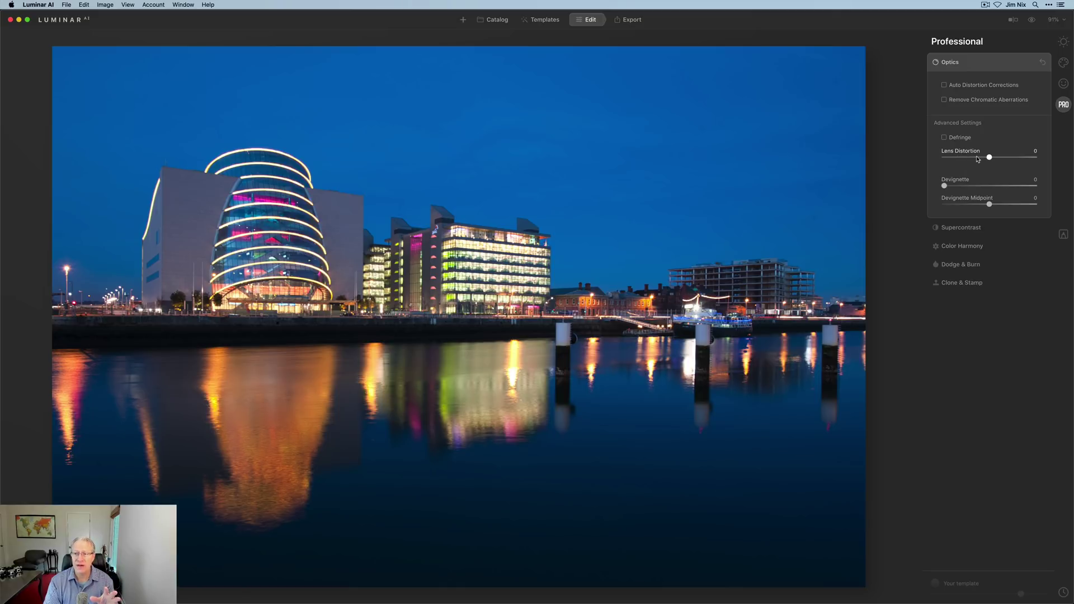
mouse_move(990, 158)
left_mouse_down()
mouse_move(1014, 158)
mouse_move(998, 159)
left_mouse_up()
left_click(1039, 61)
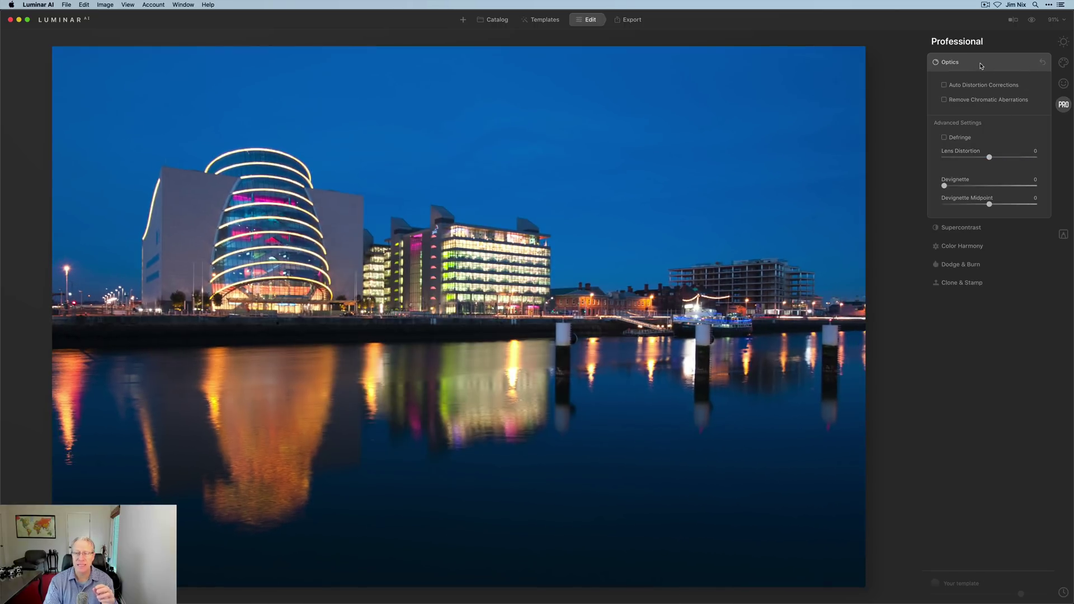
Step: Reset Optics and raise Supercontrast Midtones Contrast to 52 and Highlights Contrast to 66
left_click(980, 66)
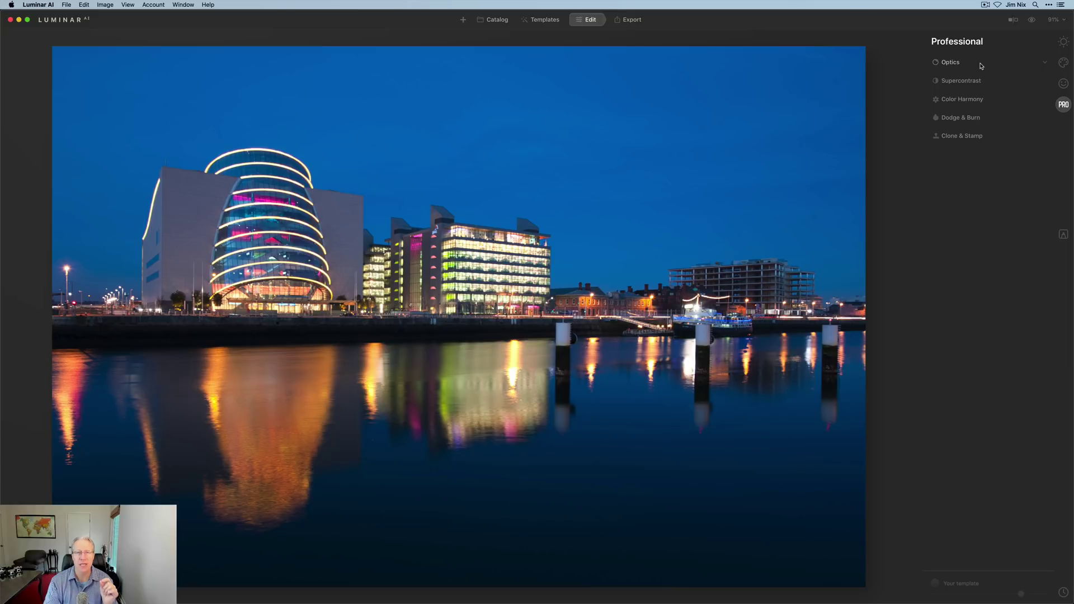
left_click(977, 80)
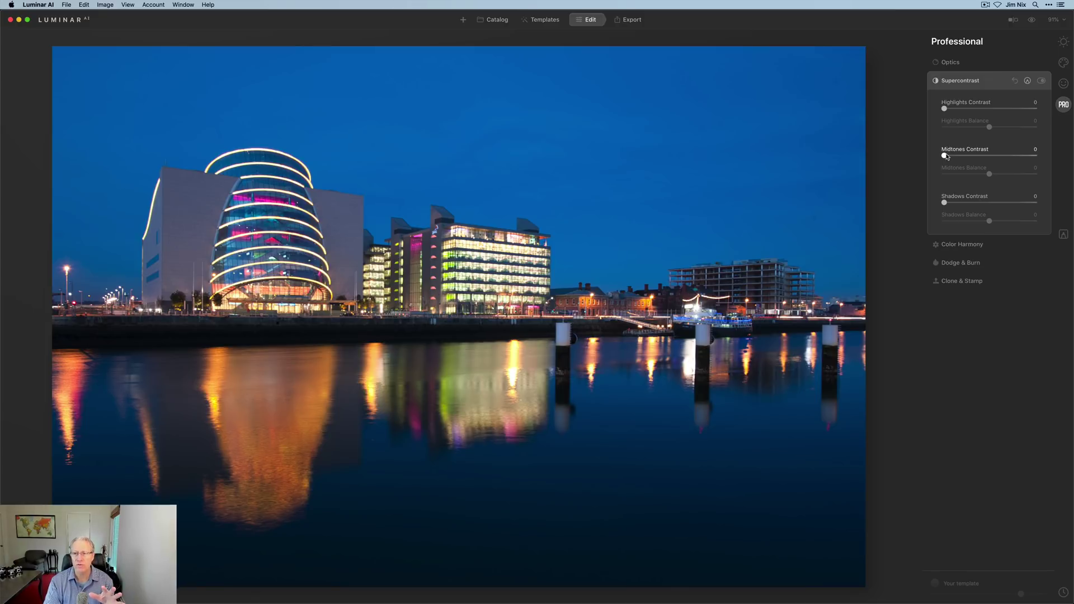
left_click_drag(945, 156, 1004, 154)
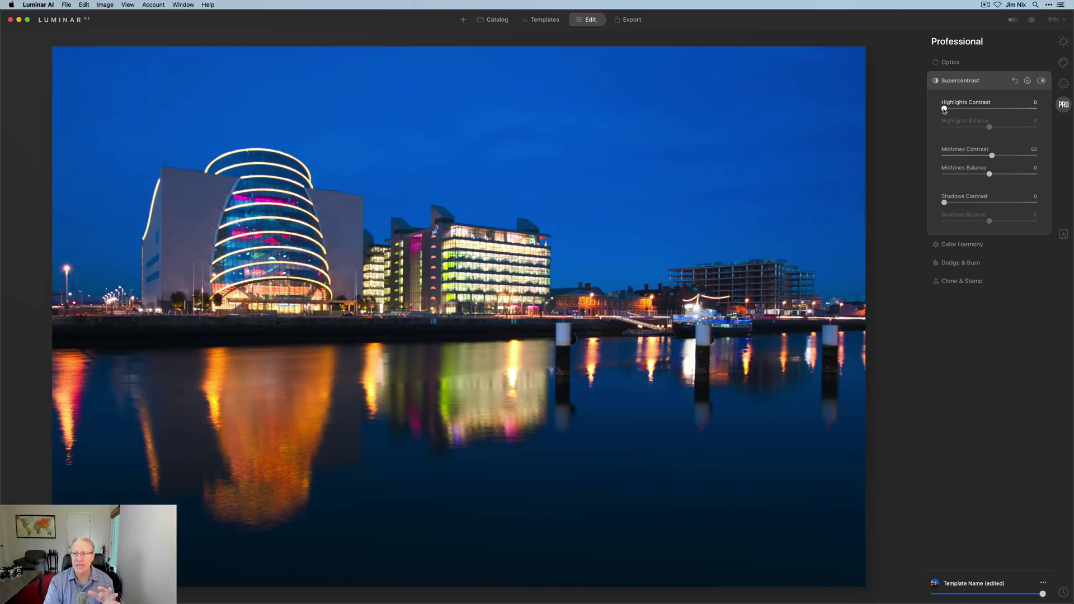
left_click_drag(945, 108, 1005, 108)
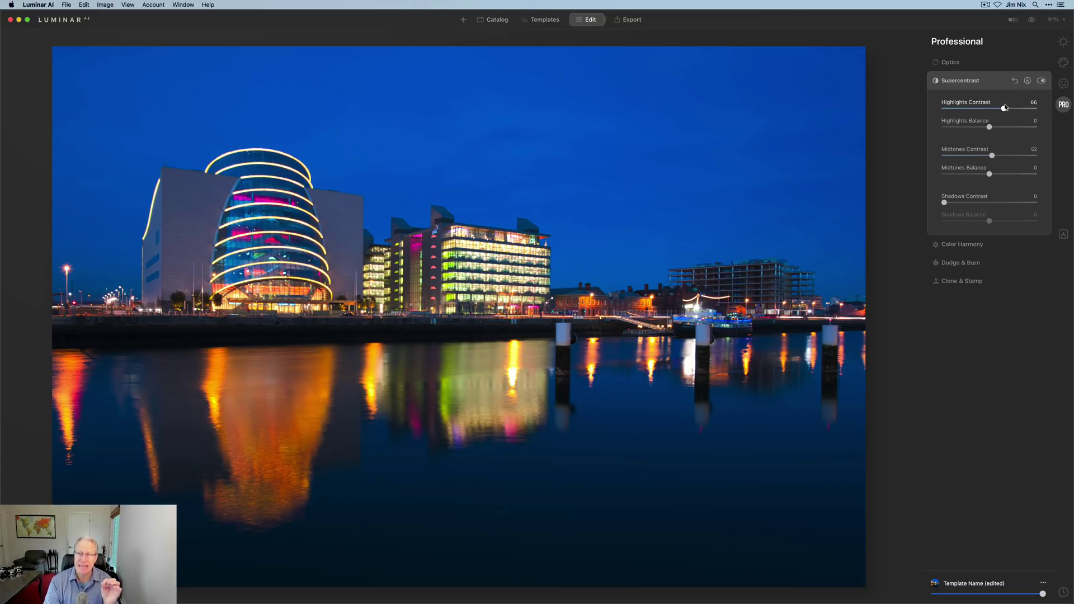
Step: Compare Supercontrast on and off, then reset all its adjustments and collapse it
left_click(1041, 81)
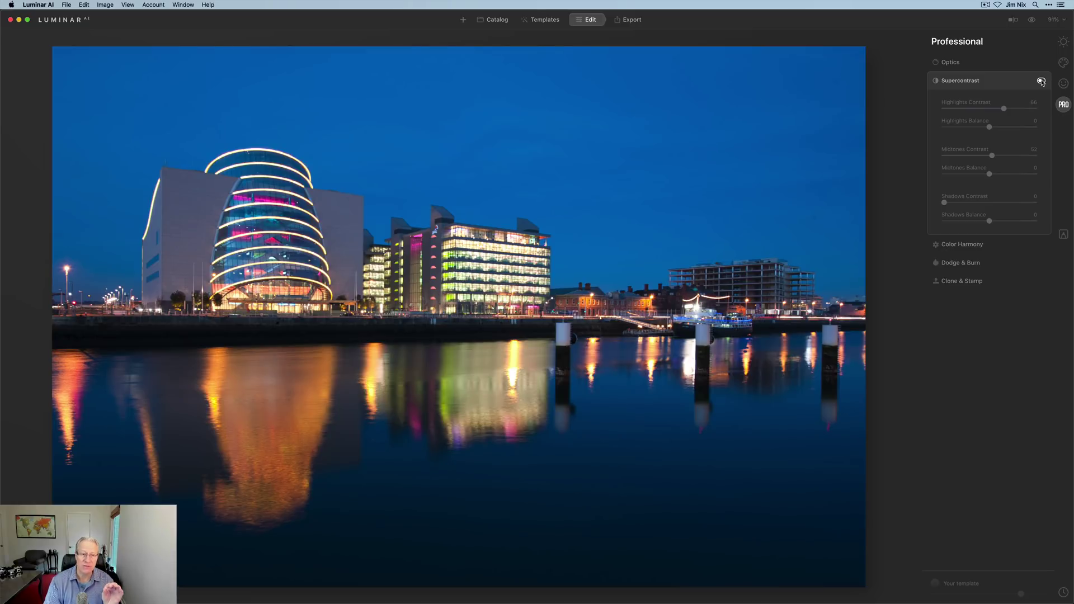
left_click(1041, 82)
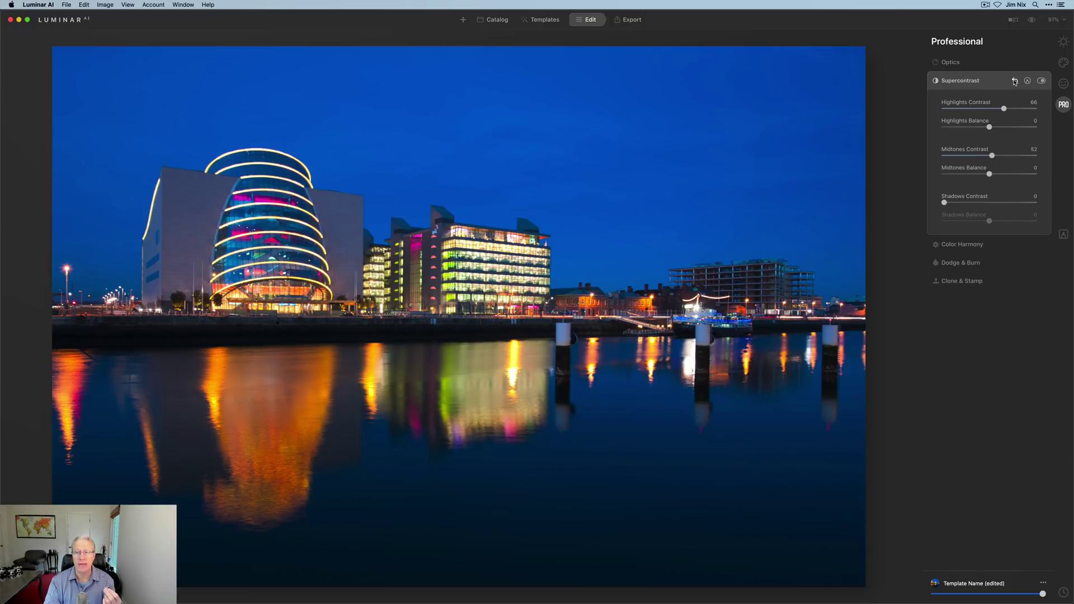
left_click(1014, 80)
left_click(994, 80)
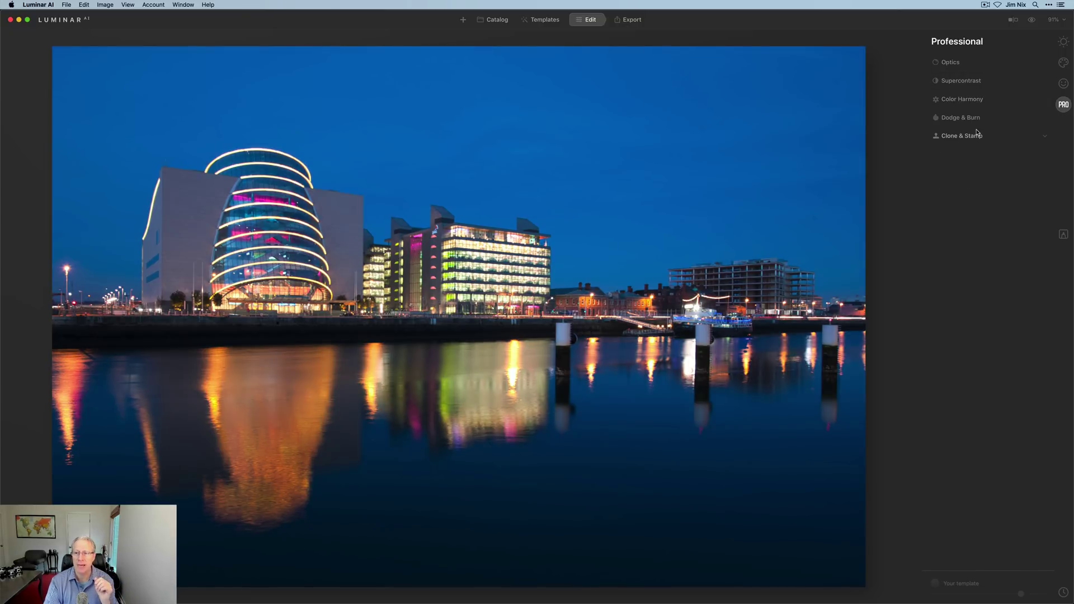
Step: Expand Color Harmony's Color Contrast, Split Color Warmth and Color Balance sections, keeping Shadows range
left_click(981, 103)
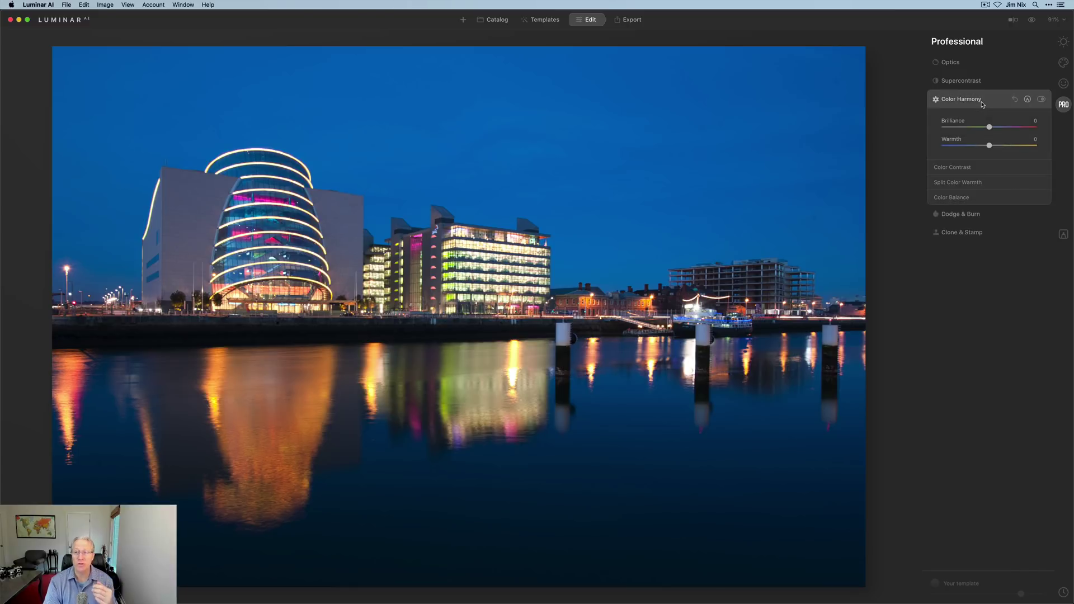
left_click(970, 167)
left_click(954, 225)
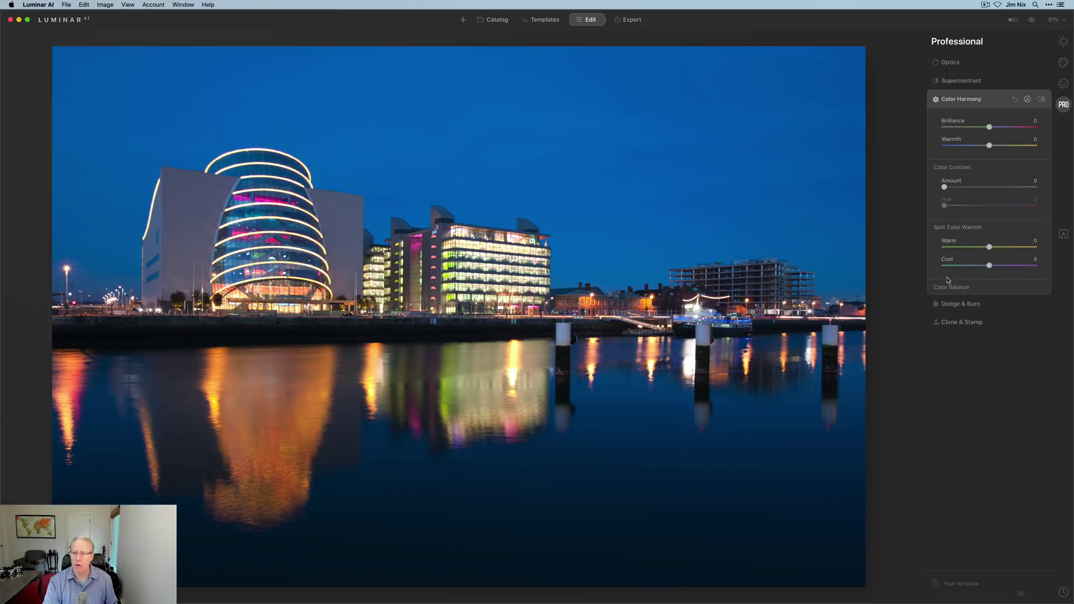
left_click(947, 288)
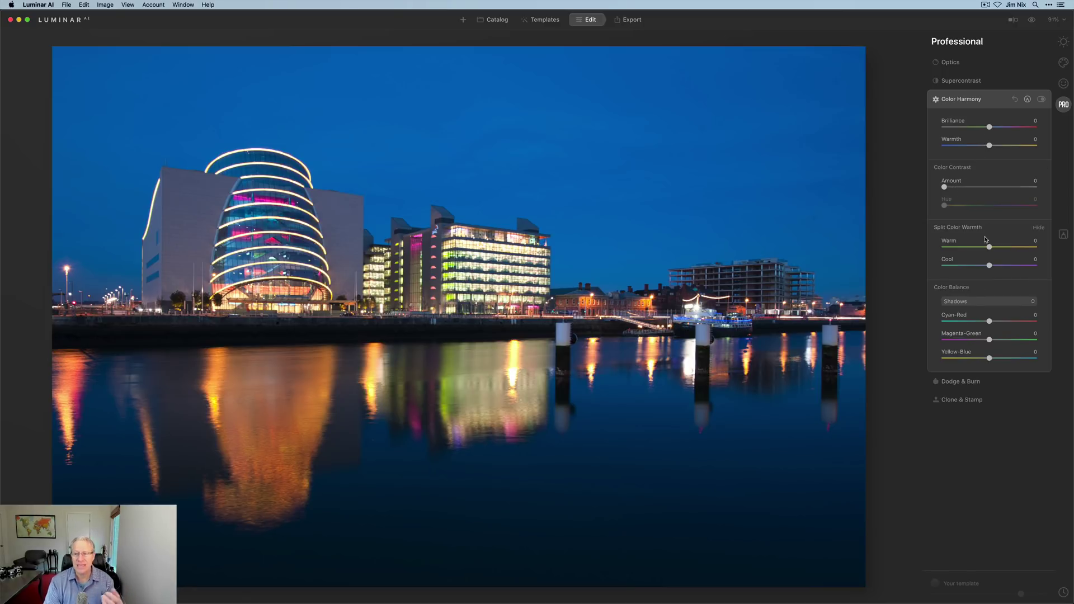
left_click(975, 306)
left_click(974, 308)
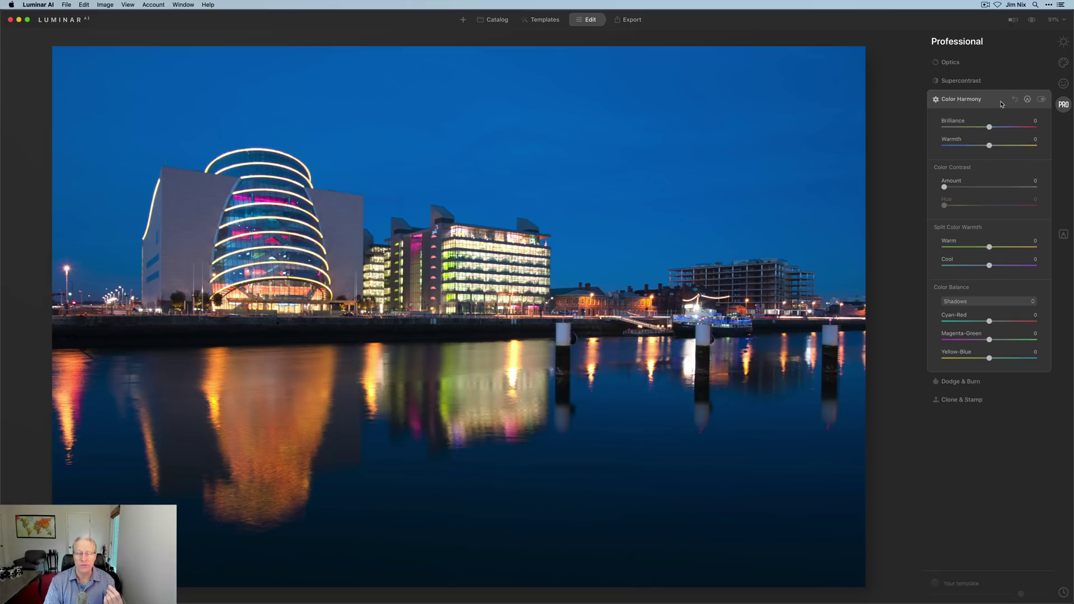
Step: With Dodge & Burn at strength 18, lighten the right building and darken the central office block
left_click(960, 381)
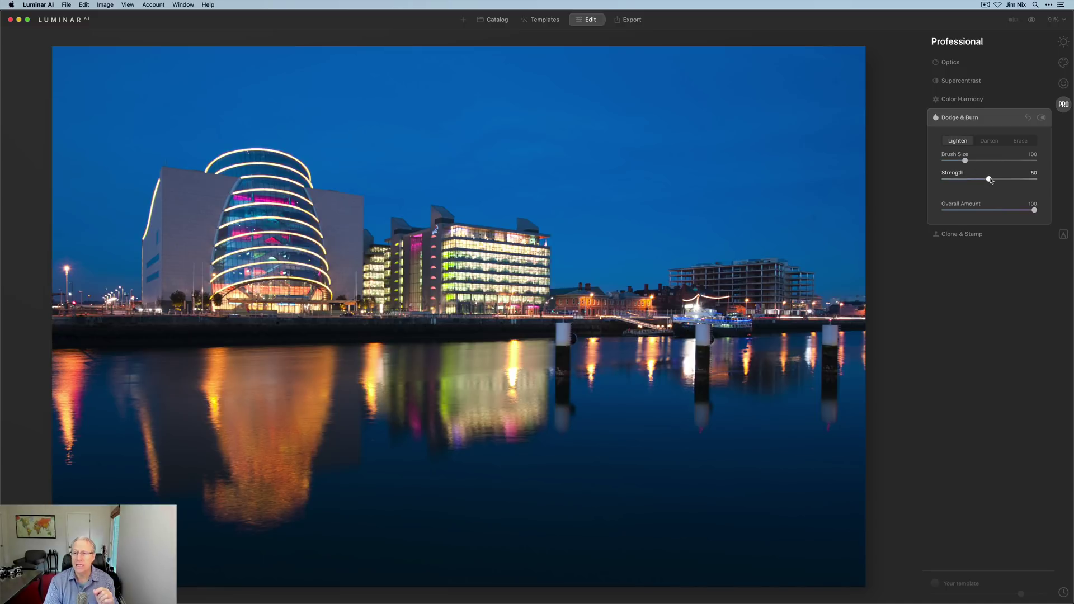
left_click_drag(990, 180, 961, 179)
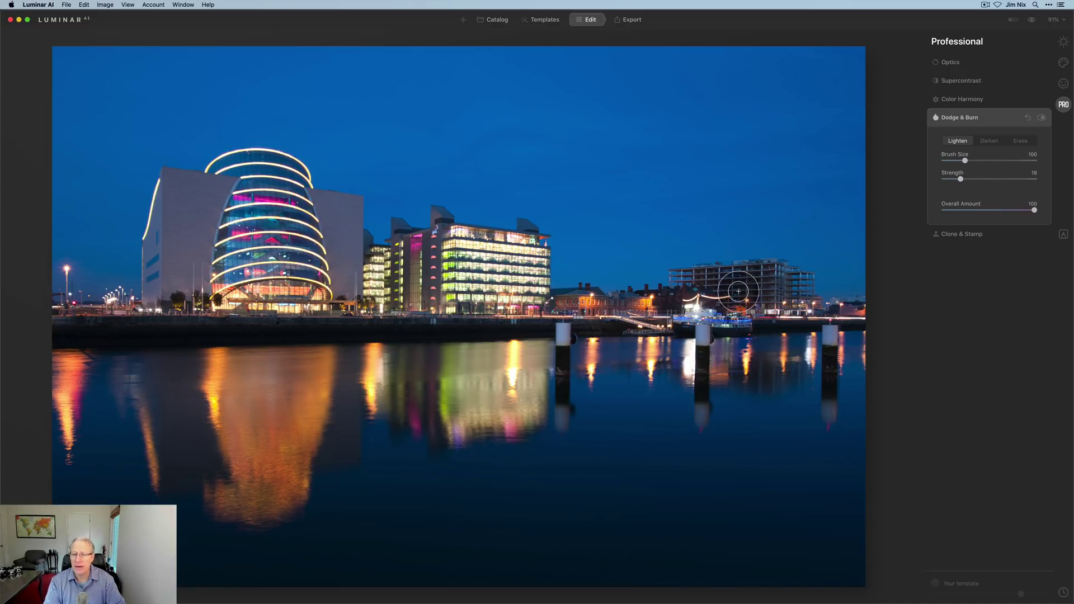
mouse_move(738, 291)
left_mouse_down()
mouse_move(713, 283)
mouse_move(760, 292)
mouse_move(711, 287)
mouse_move(788, 292)
mouse_move(730, 290)
left_mouse_up()
left_click(988, 141)
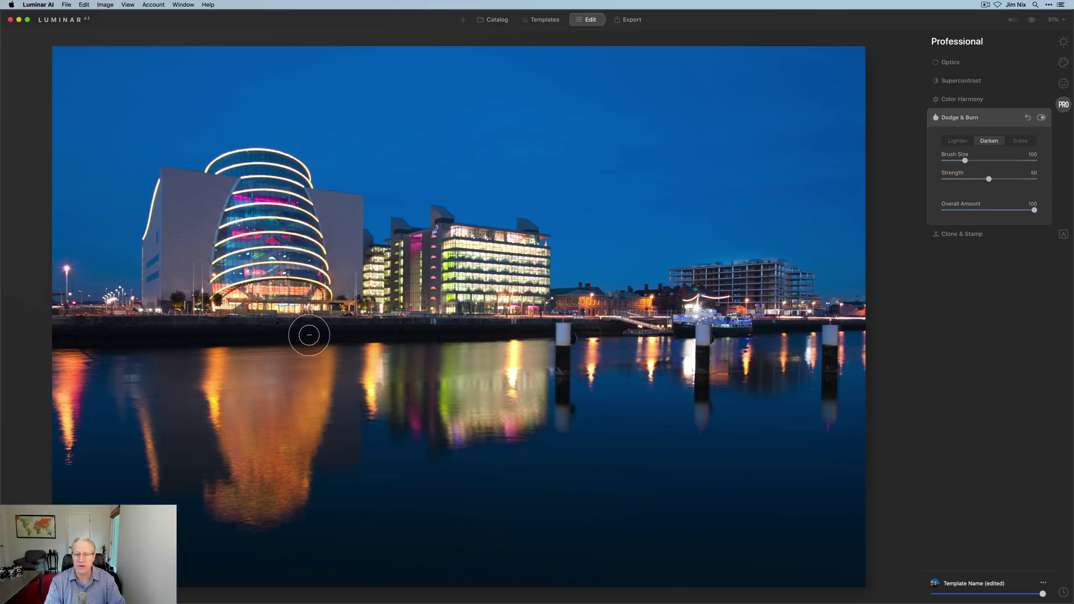
mouse_move(478, 285)
left_mouse_down()
mouse_move(529, 255)
mouse_move(460, 250)
mouse_move(514, 263)
mouse_move(524, 284)
mouse_move(462, 288)
mouse_move(472, 266)
mouse_move(504, 380)
mouse_move(514, 368)
mouse_move(532, 383)
mouse_move(511, 405)
mouse_move(495, 362)
mouse_move(467, 364)
mouse_move(461, 394)
mouse_move(475, 407)
mouse_move(510, 405)
mouse_move(528, 364)
mouse_move(521, 248)
mouse_move(463, 250)
mouse_move(471, 295)
left_mouse_up()
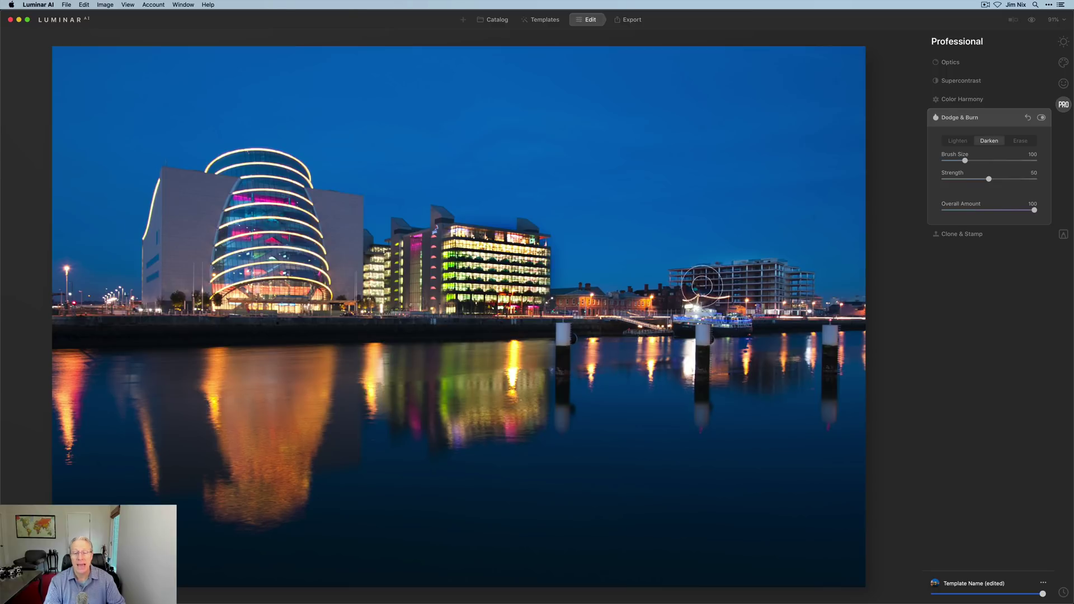
Step: Compare the Dodge & Burn strokes on and off, then lower the brush Strength further
left_click(1041, 118)
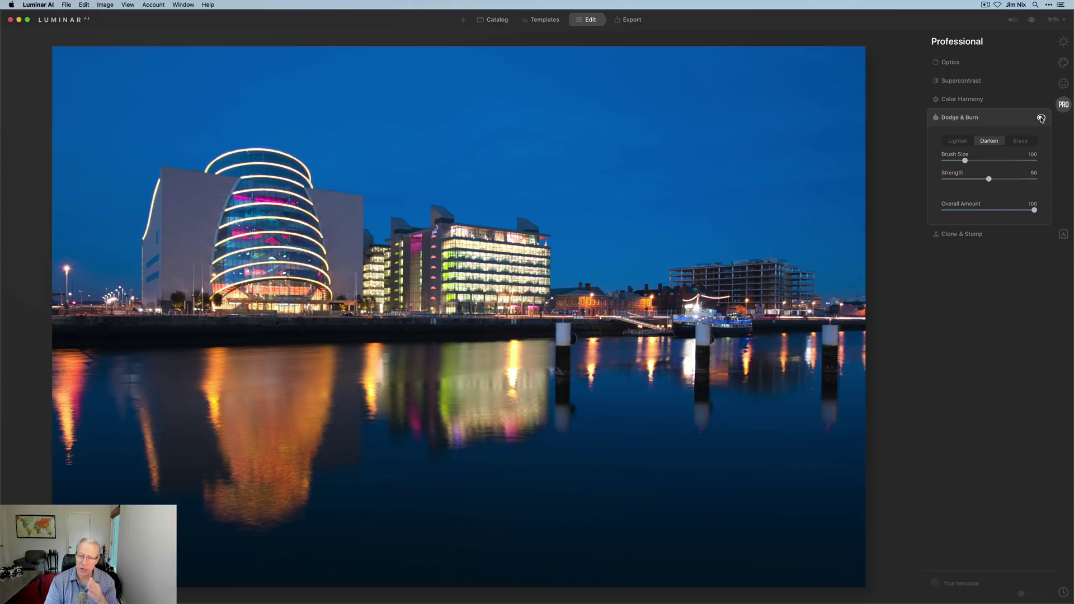
left_click(1041, 118)
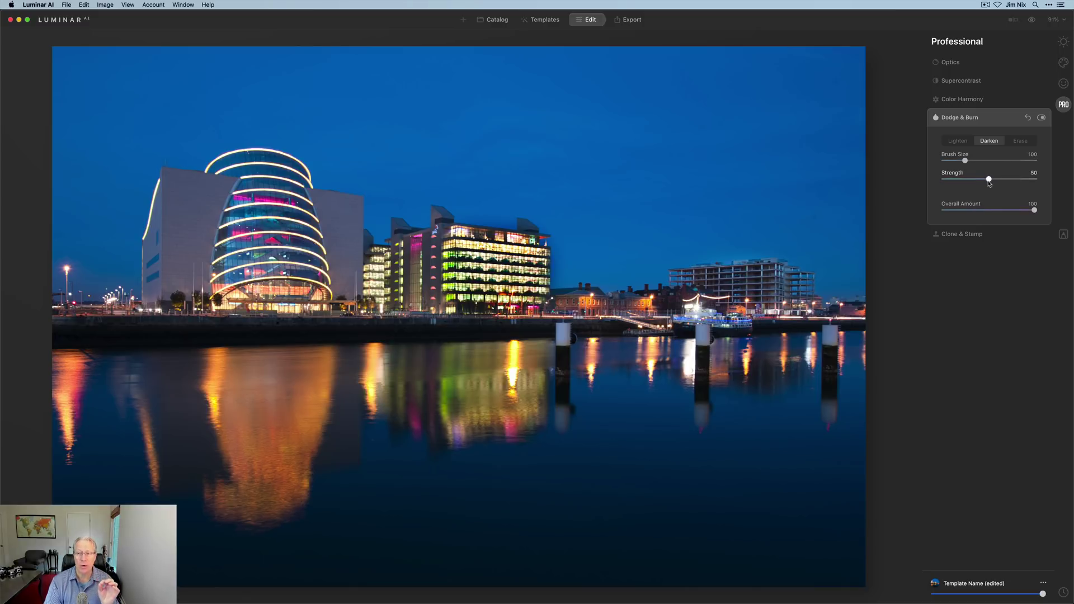
left_click_drag(988, 179, 954, 180)
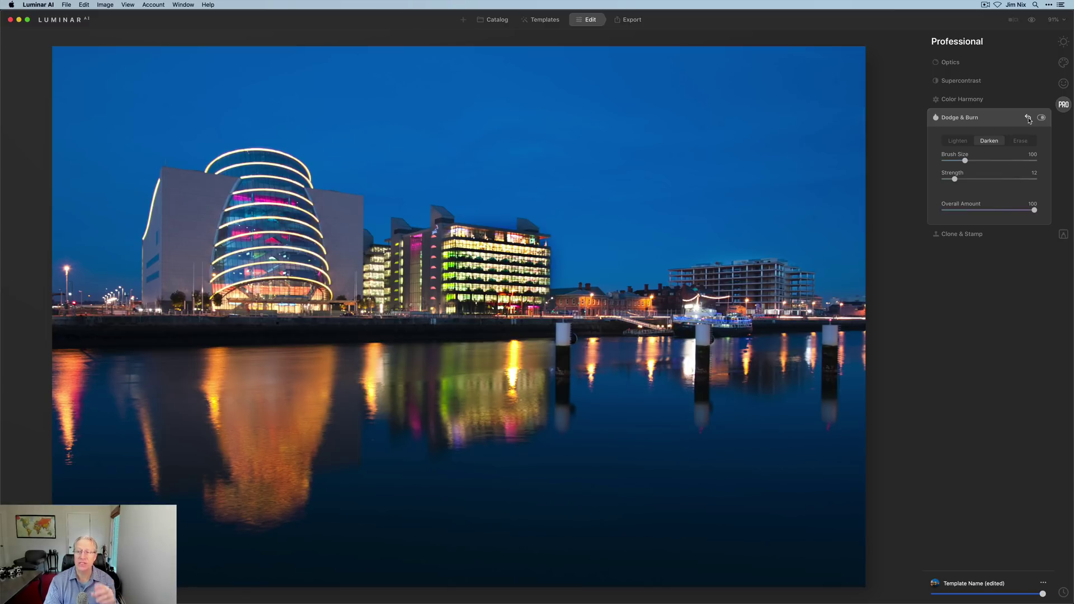
left_click(996, 119)
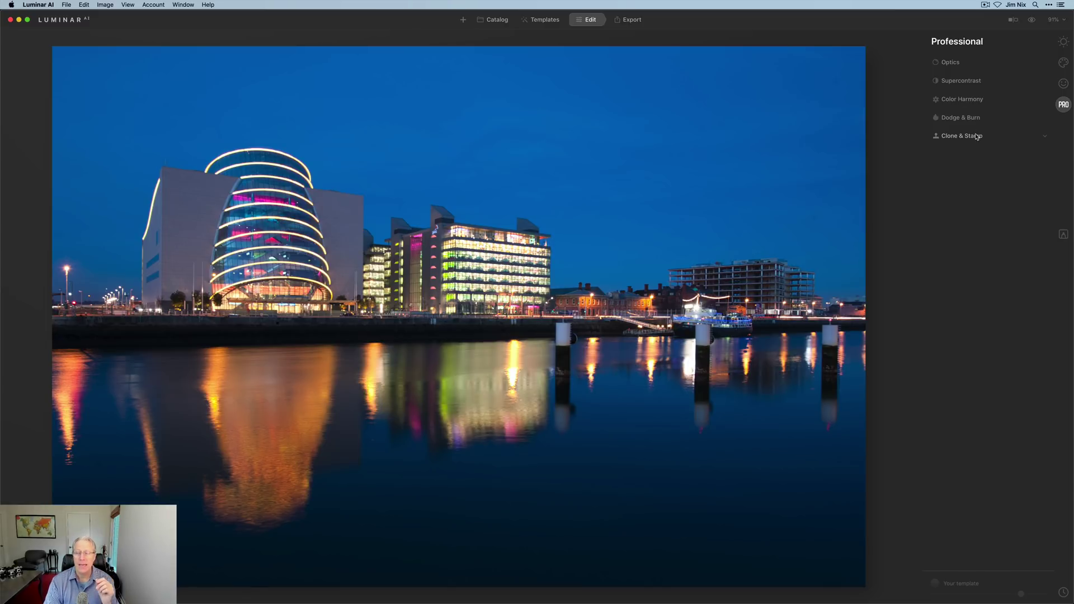
left_click(943, 136)
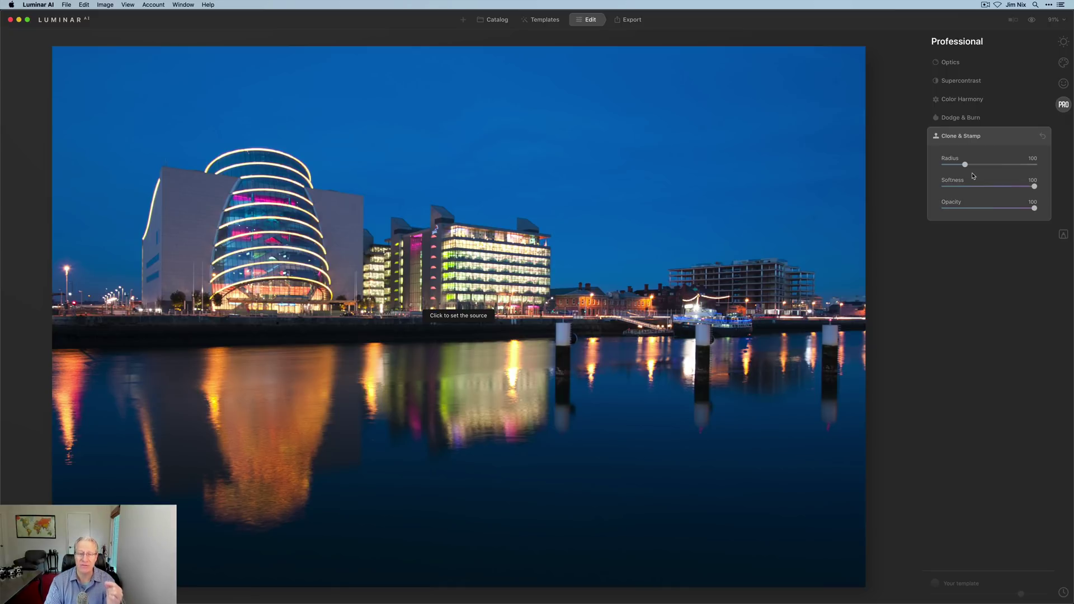
left_click(1000, 141)
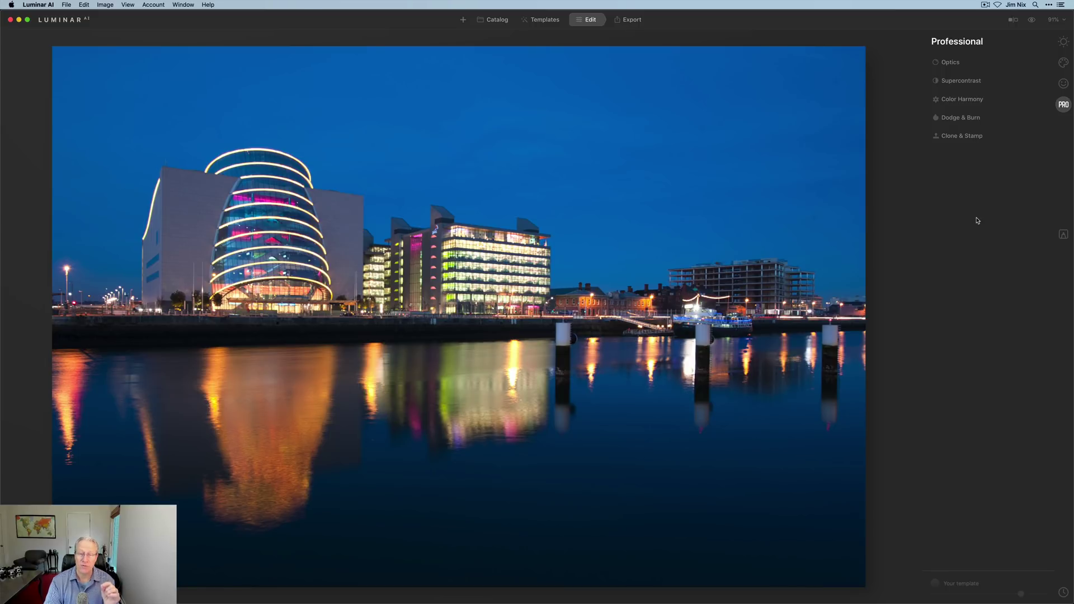
Step: Switch to the Export module with Cmd+Shift+E to show the Save to Disk option
key("super+shift+e")
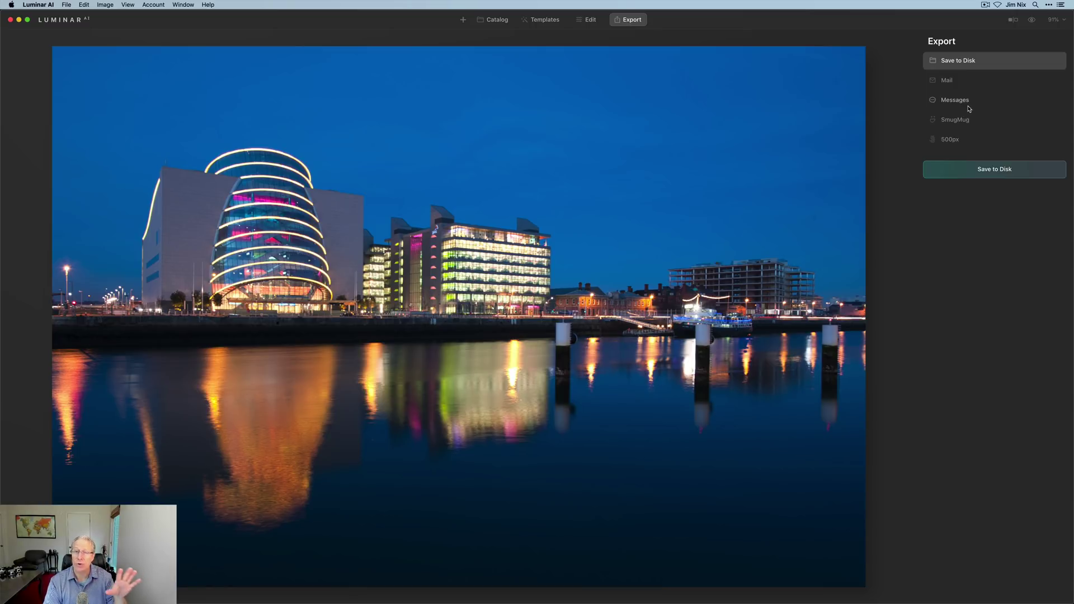
Step: Start Save to Disk and name the file 'Dublin night'
left_click(977, 176)
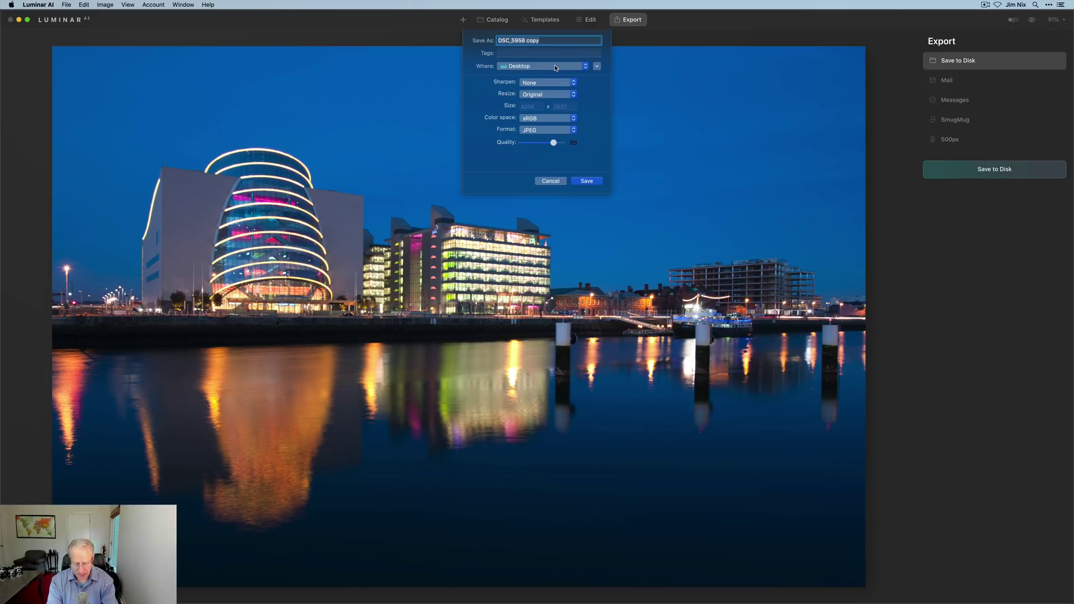
type("Dublni")
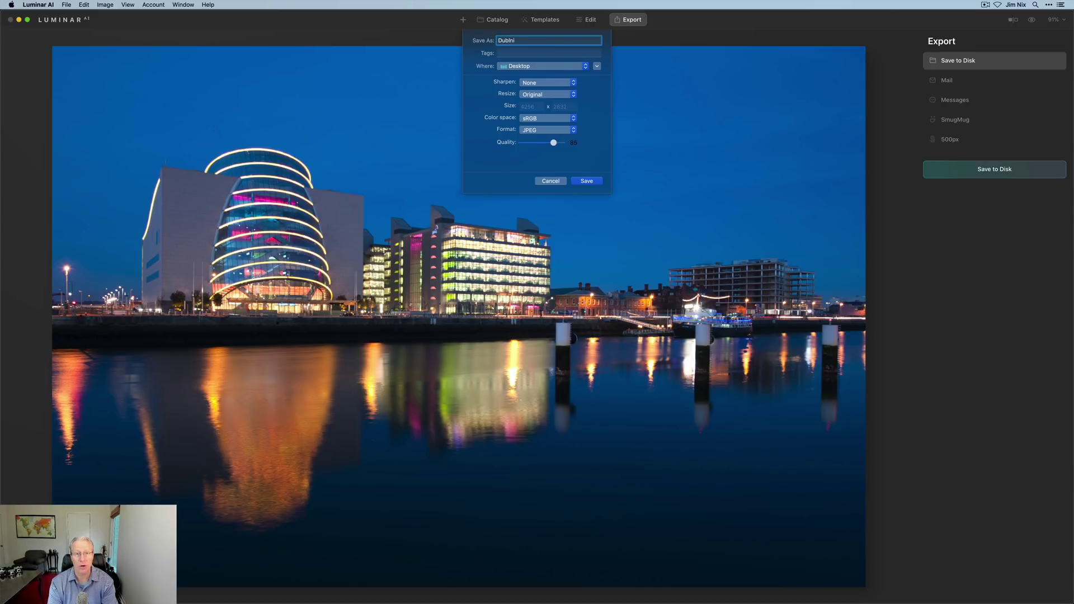
key("BackSpace")
key("BackSpace")
key("BackSpace")
type("lin night")
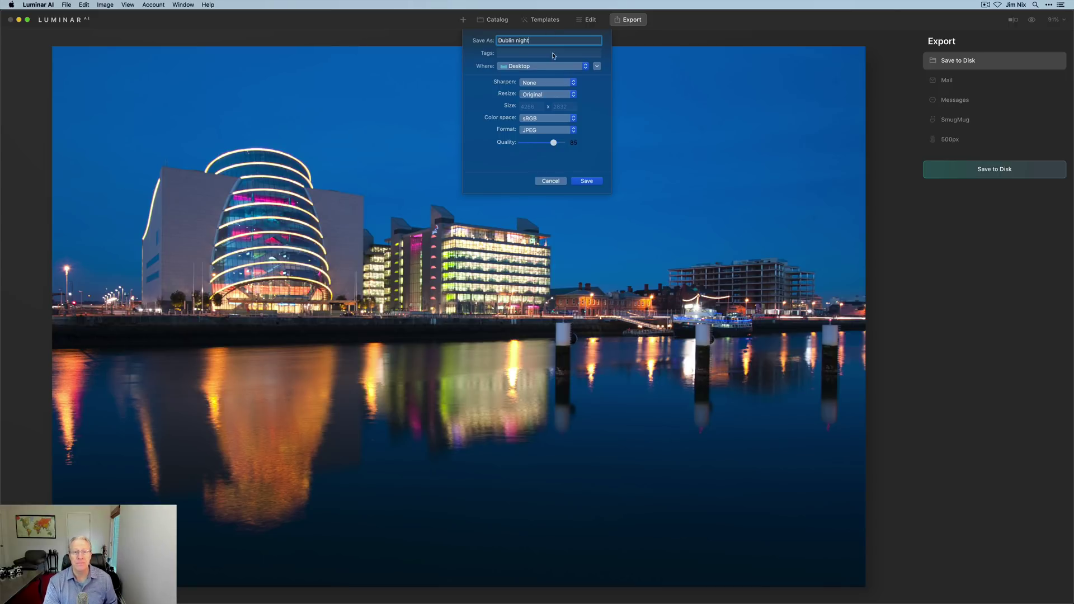
Step: Save to the Desktop with no sharpening, original size, sRGB and JPEG format
left_click(553, 67)
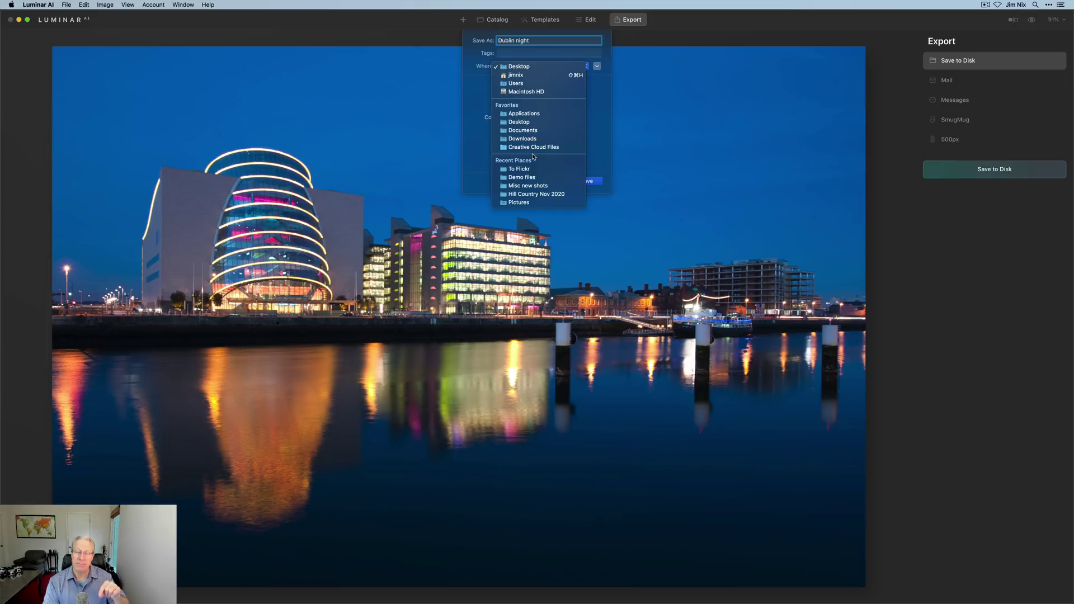
left_click(534, 67)
left_click(540, 83)
left_click(540, 84)
left_click(546, 94)
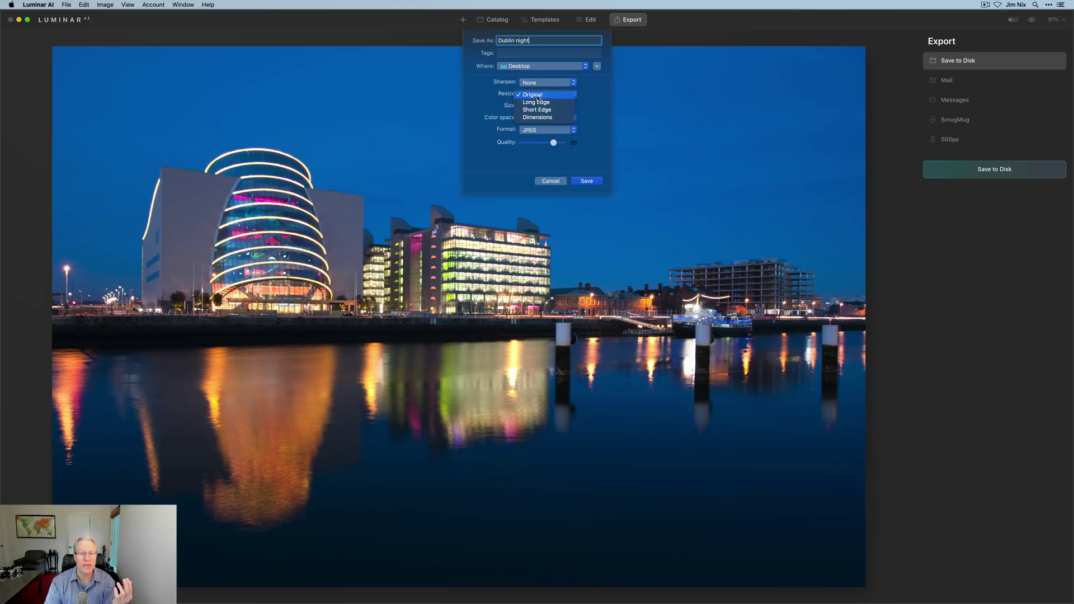
left_click(534, 94)
left_click(534, 119)
left_click(536, 120)
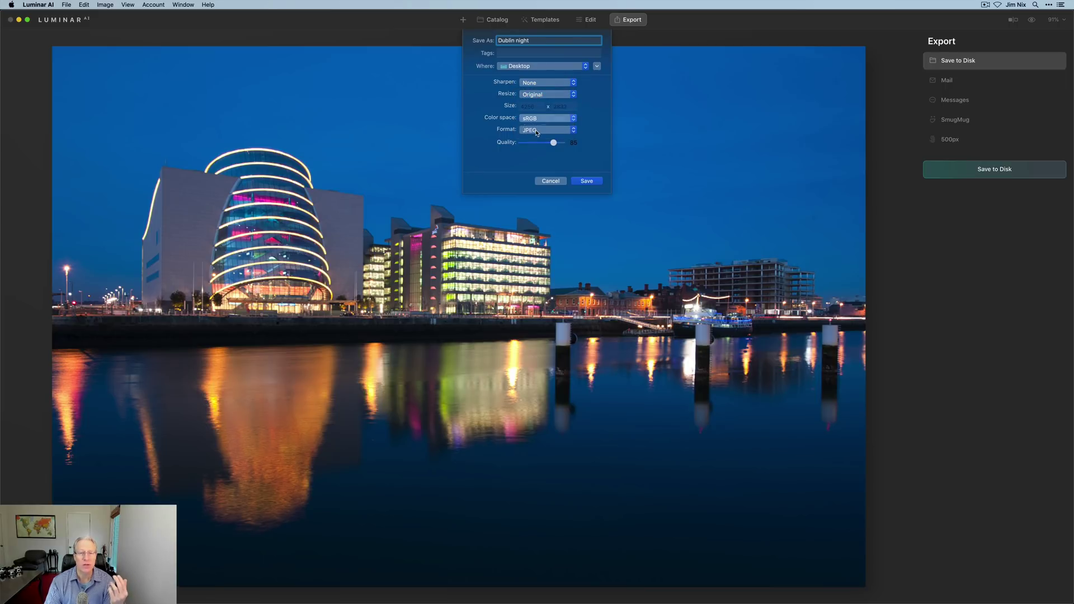
left_click(538, 130)
left_click(538, 130)
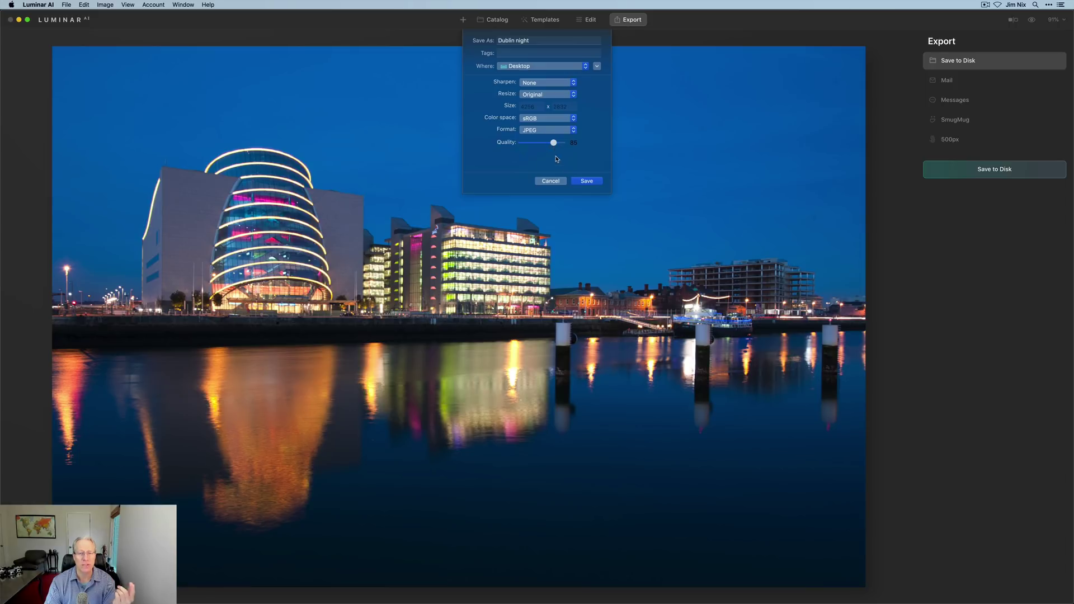
left_click(544, 181)
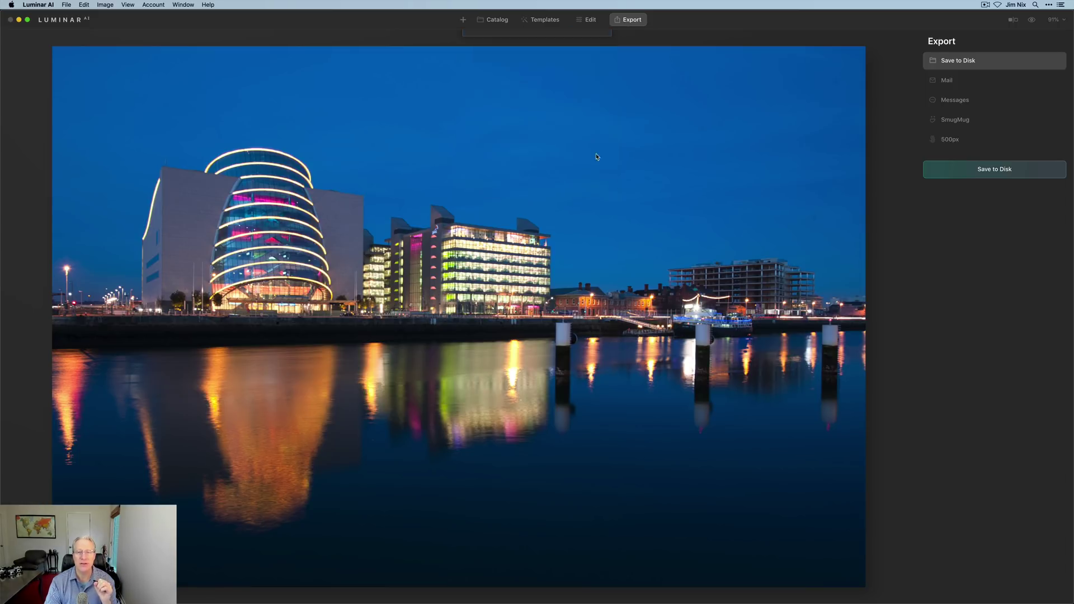